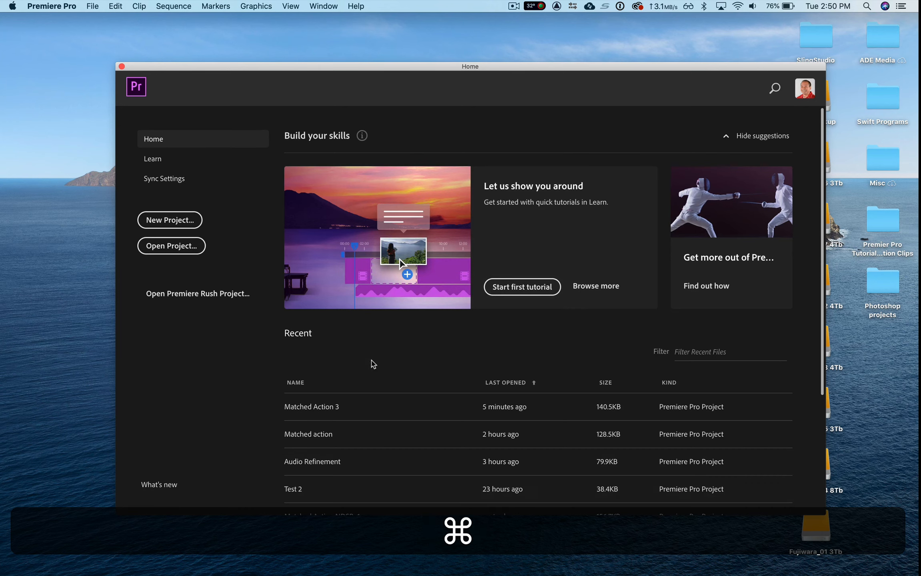
# - Create a new project named "Audio Refinement 2" with the default project settings
pyautogui.click(183, 219)
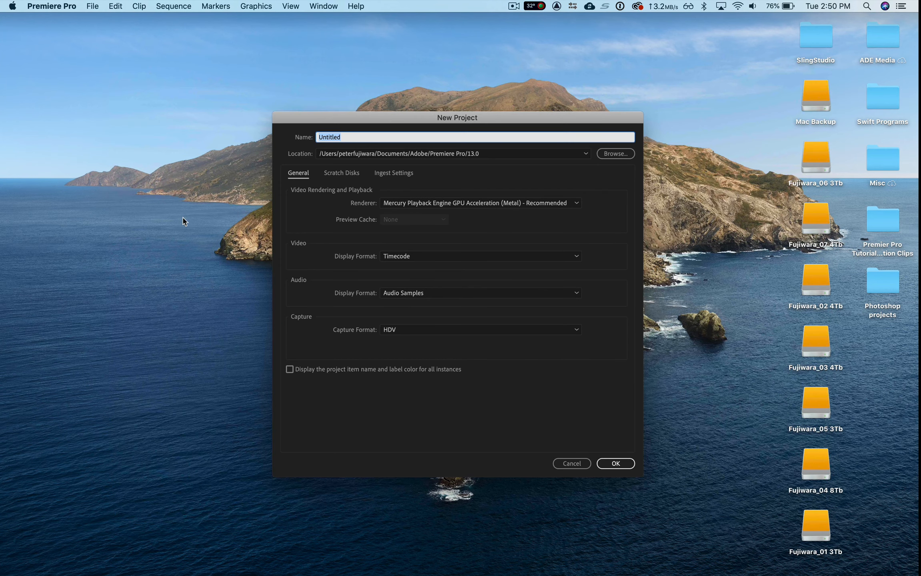
pyautogui.write('A')
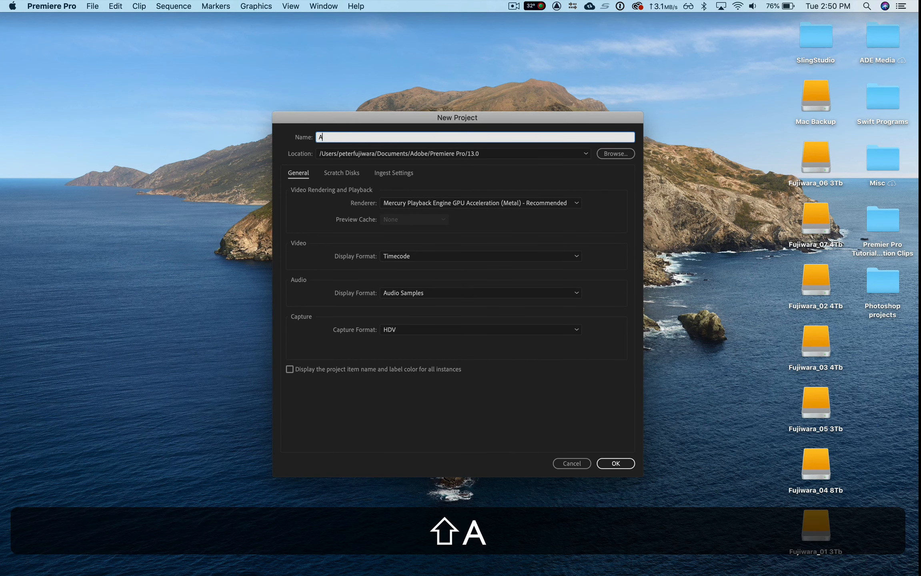
pyautogui.write('udio Refinement')
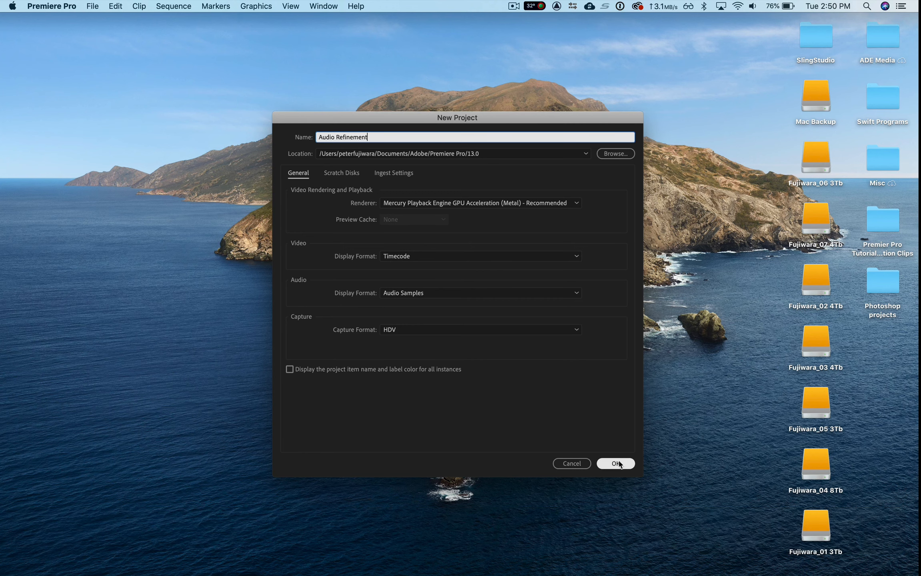
pyautogui.write(' 2')
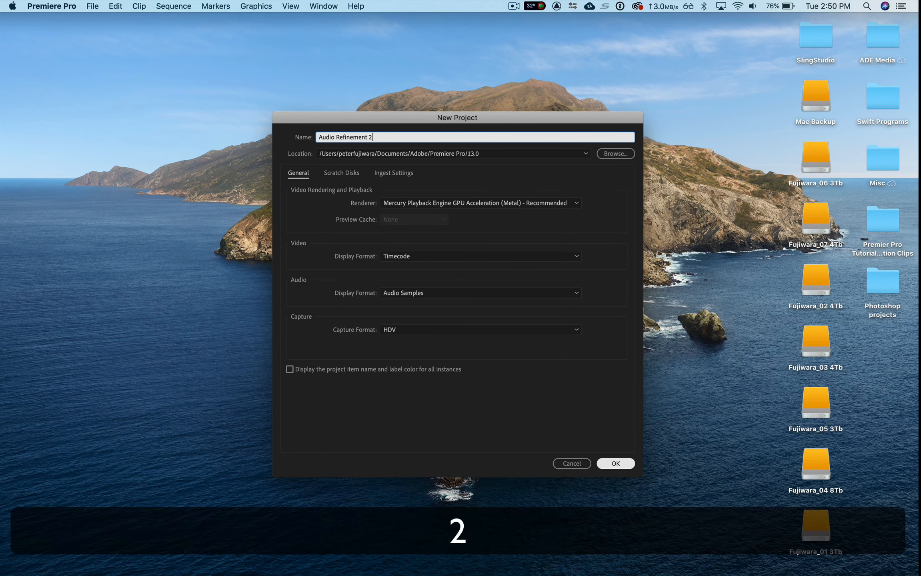
pyautogui.press('Return')
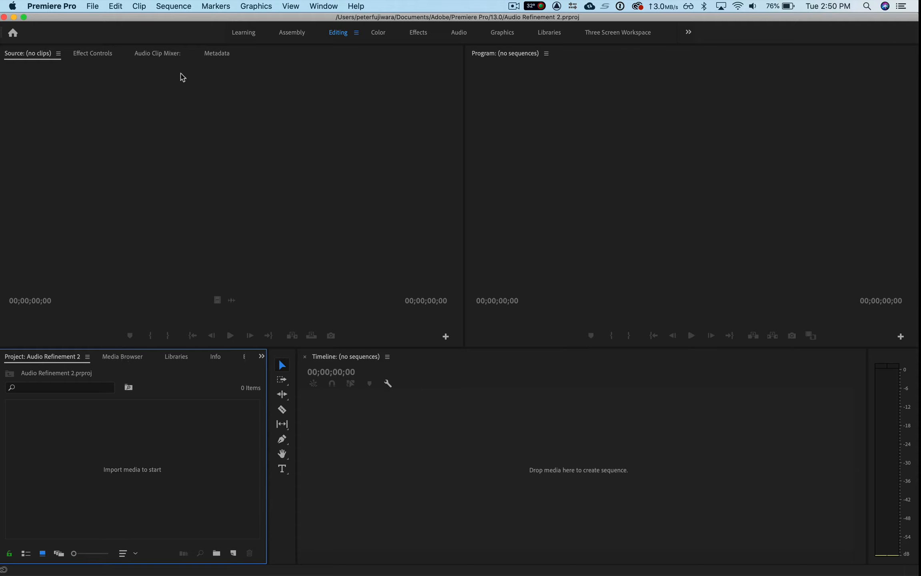
# - Import the Audio Samples folder from the Premier Pro tutorial clips folder on the Desktop
pyautogui.click(93, 7)
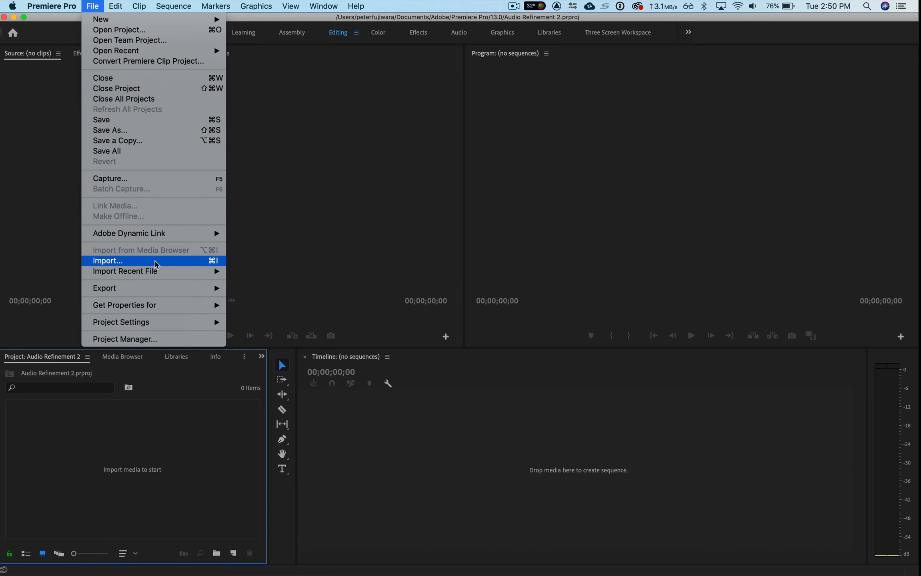
pyautogui.click(156, 261)
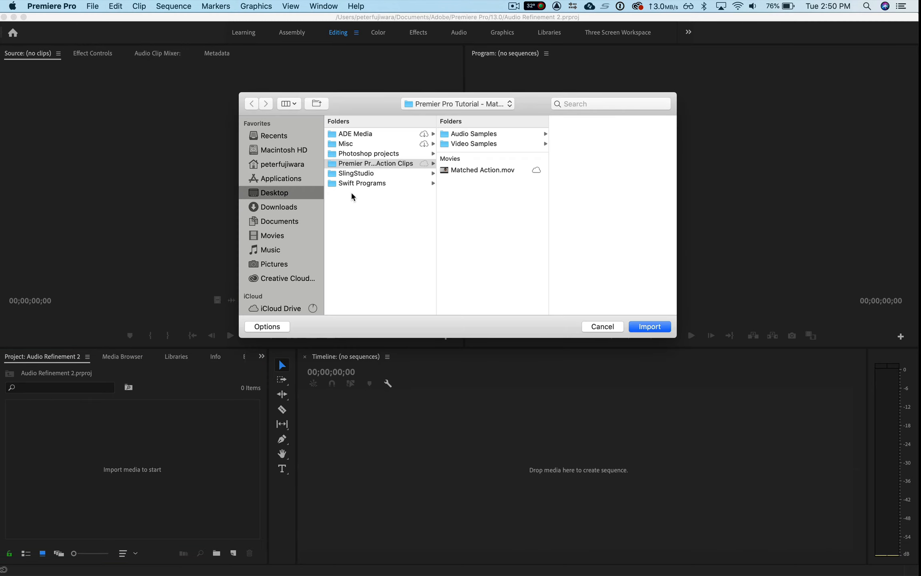
pyautogui.click(460, 139)
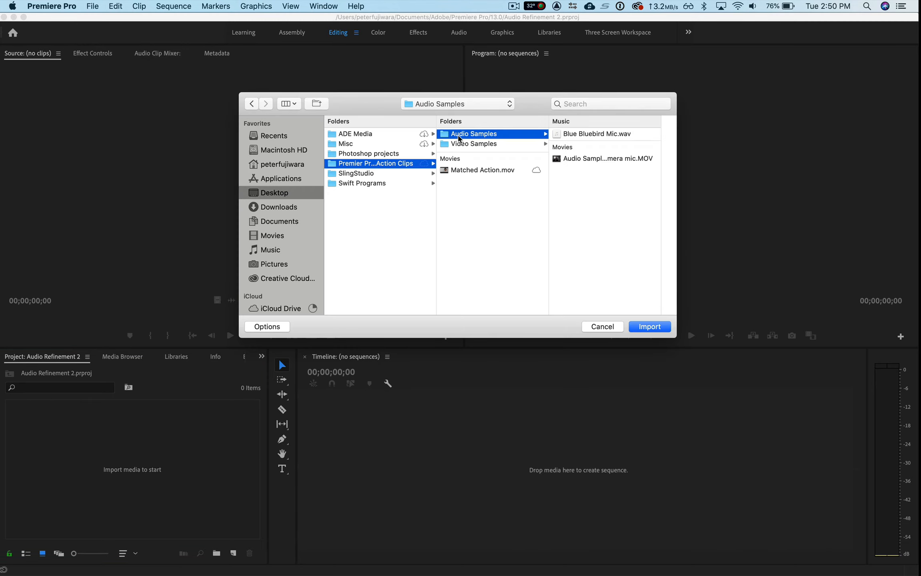
pyautogui.click(649, 327)
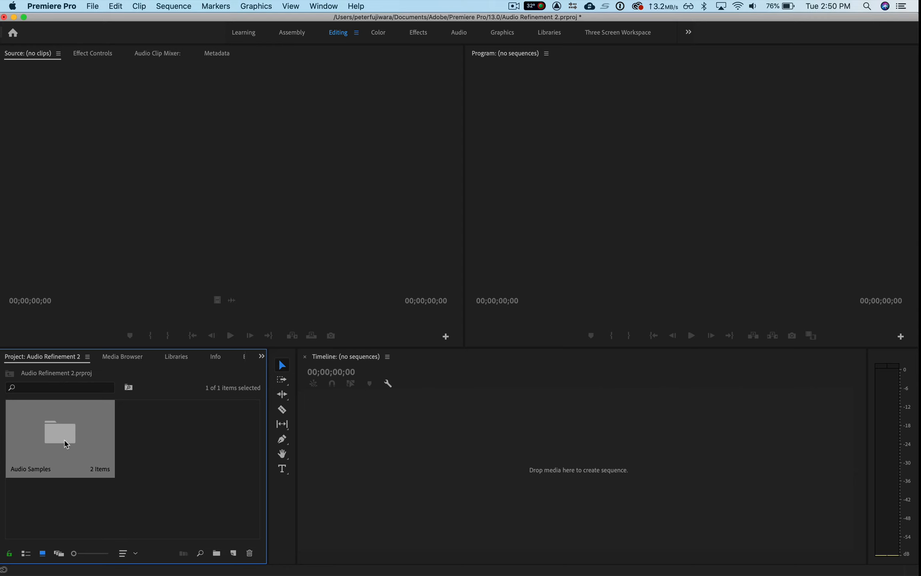
# - Open the Audio Samples bin and create a sequence from the Canon 5D Mark IV camera mic video clip
pyautogui.doubleClick(62, 431)
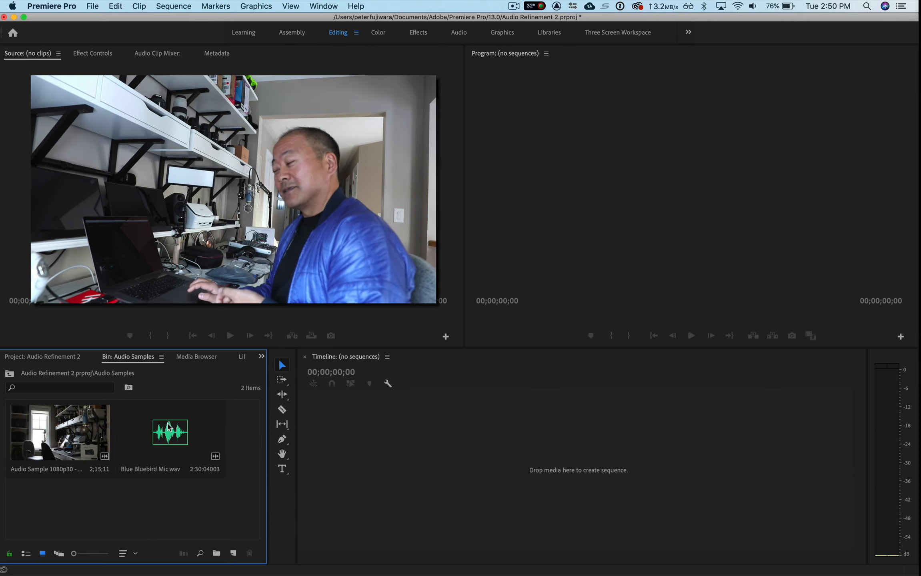
pyautogui.click(70, 438)
pyautogui.moveTo(70, 439); pyautogui.dragTo(373, 430)
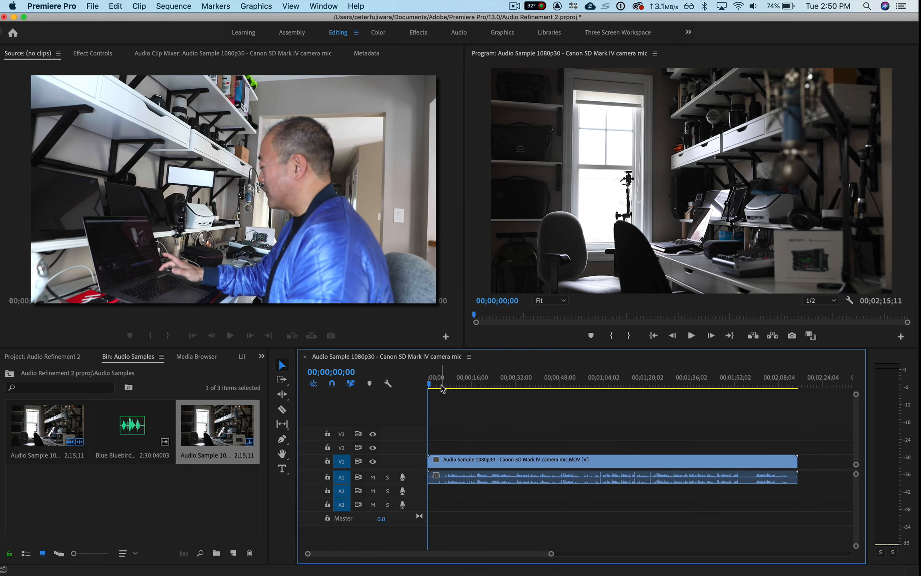
# - Raise the system volume and play the first seconds of the sequence to check the camera mic audio
pyautogui.press('XF86AudioRaiseVolume')
pyautogui.press('XF86AudioRaiseVolume')
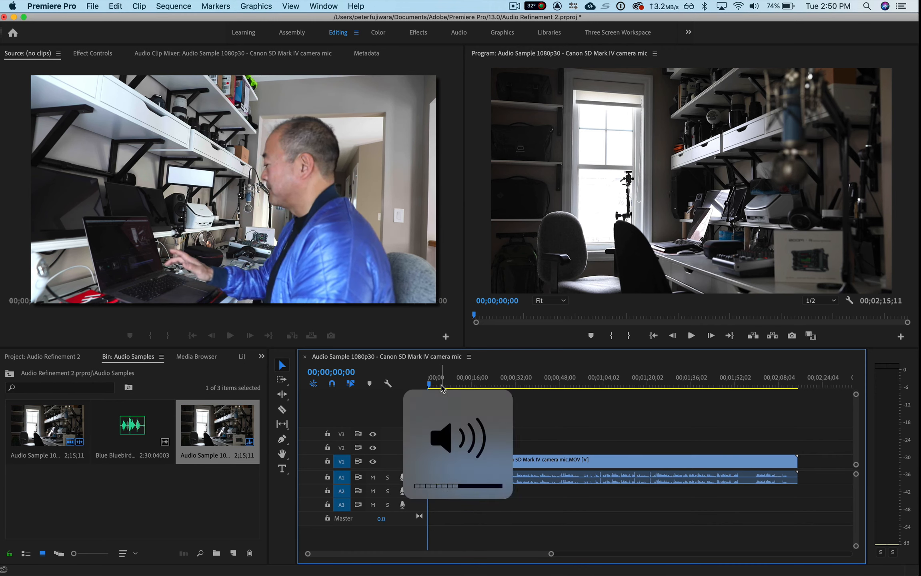
pyautogui.press('space')
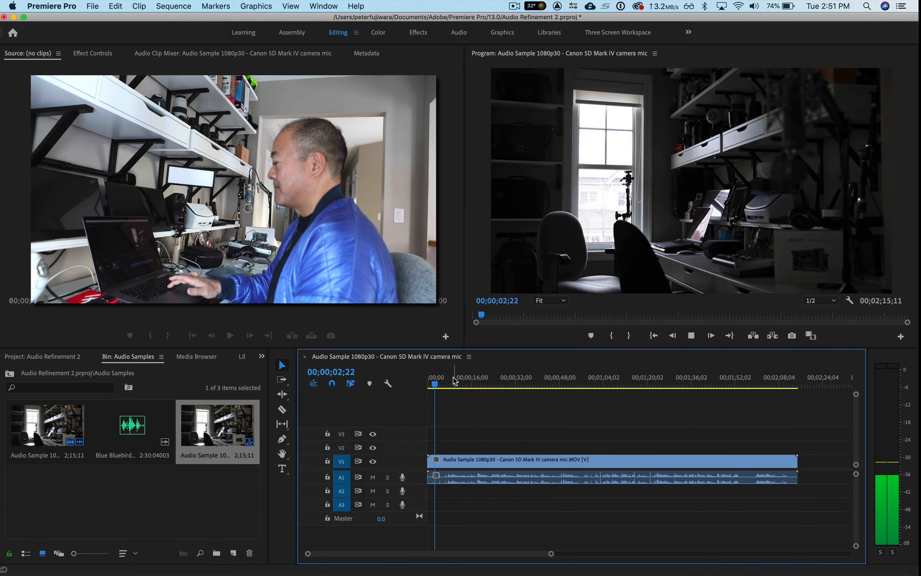
pyautogui.press('space')
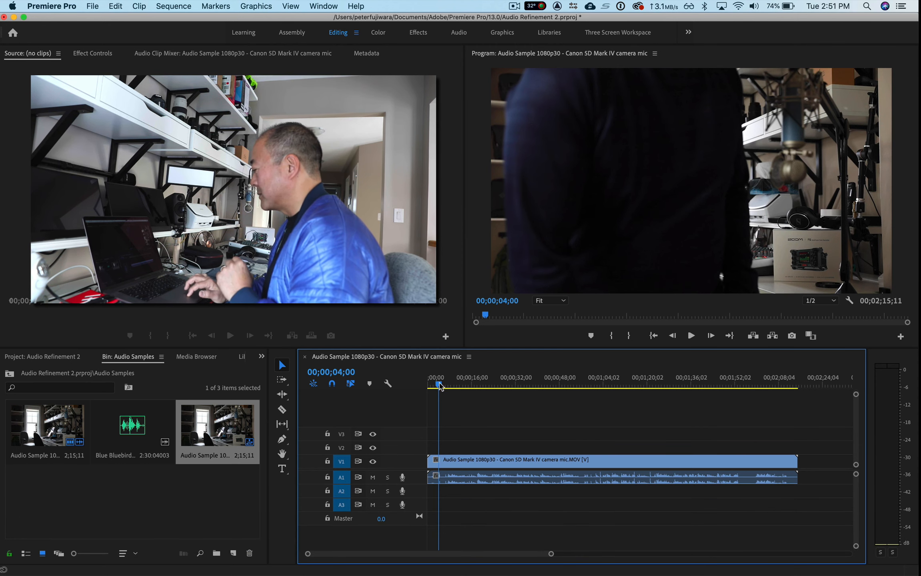
pyautogui.moveTo(440, 386); pyautogui.dragTo(428, 389)
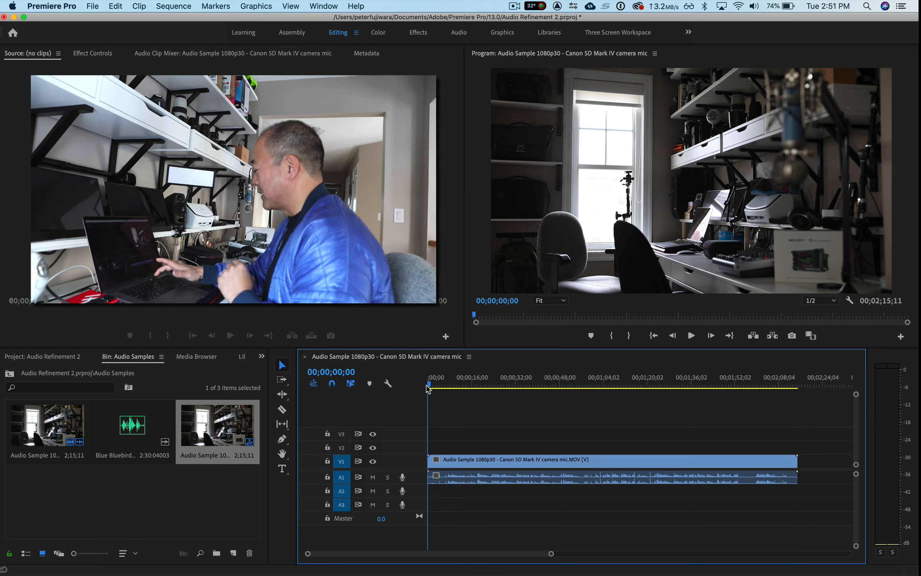
pyautogui.press('XF86AudioRaiseVolume')
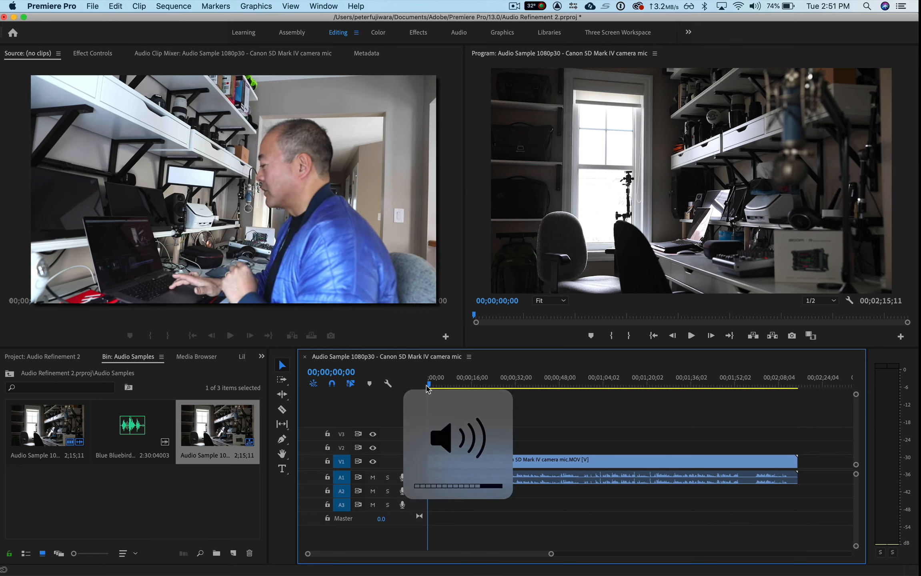
pyautogui.press('space')
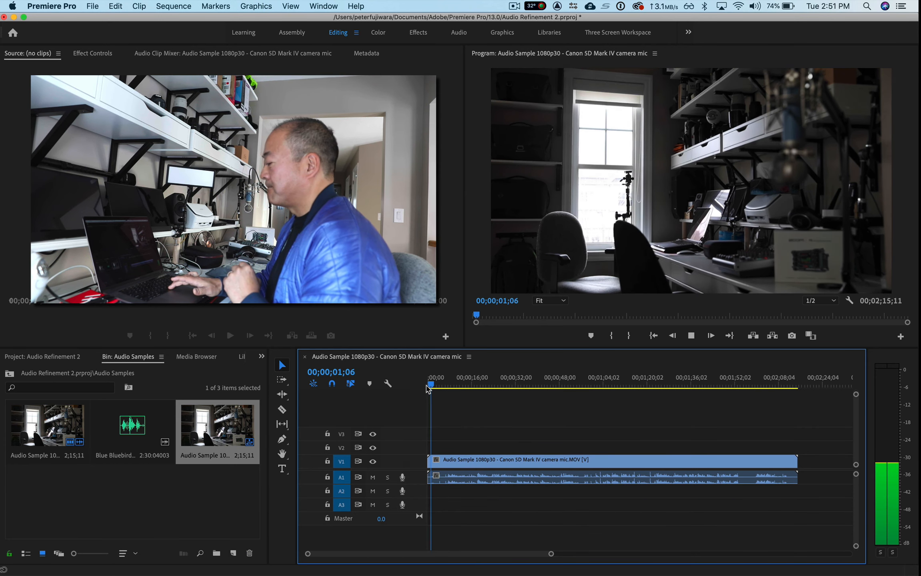
pyautogui.press('space')
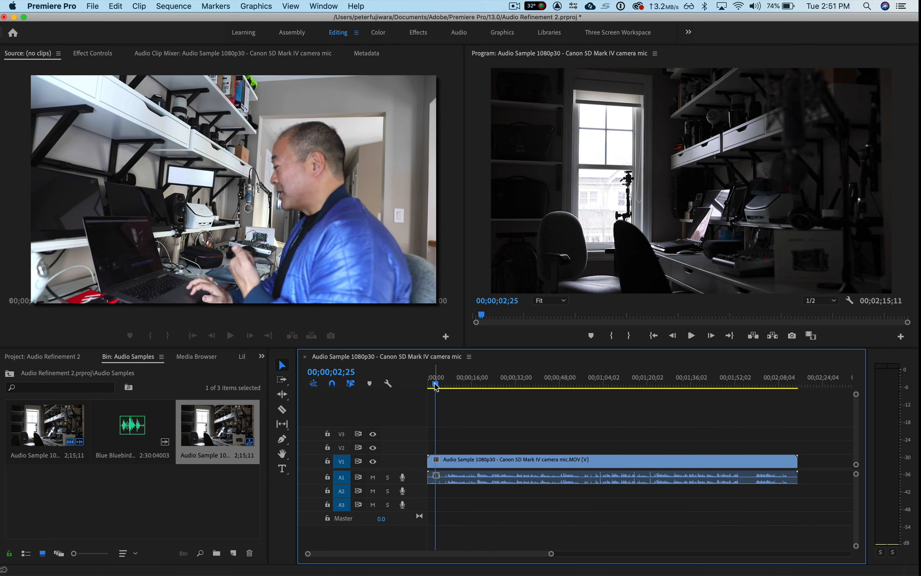
# - Play a short stretch of the sequence from about 00;01;54;17 at raised volume to check the sound there
pyautogui.moveTo(435, 386); pyautogui.dragTo(443, 387)
pyautogui.press('XF86AudioLowerVolume')
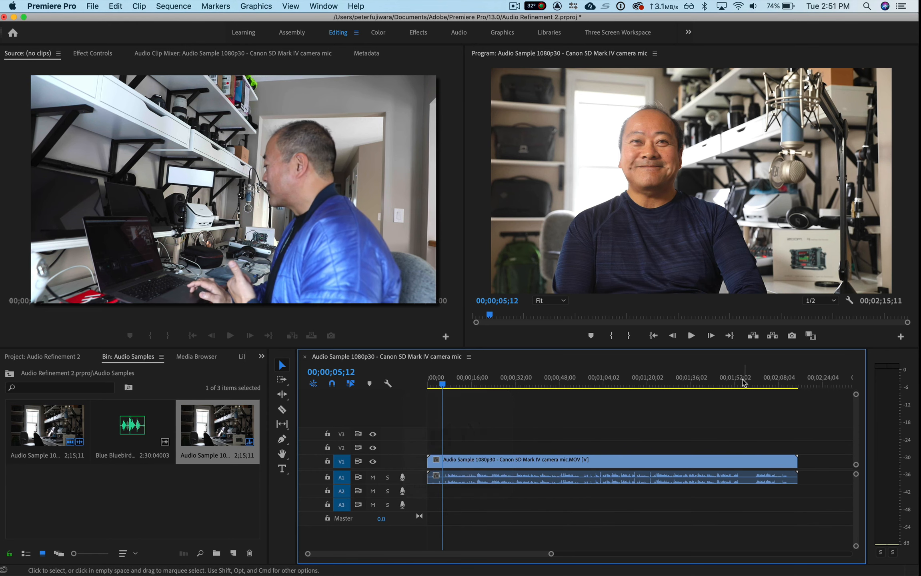
pyautogui.click(742, 383)
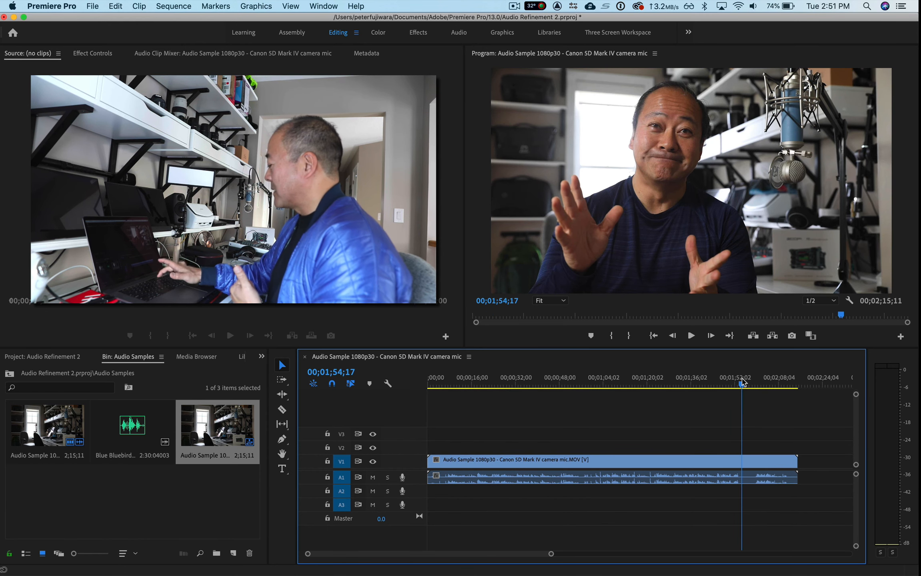
pyautogui.press('XF86AudioRaiseVolume')
pyautogui.press('XF86AudioRaiseVolume')
pyautogui.press('XF86AudioRaiseVolume')
pyautogui.press('XF86AudioRaiseVolume')
pyautogui.press('XF86AudioRaiseVolume')
pyautogui.press('XF86AudioRaiseVolume')
pyautogui.press('XF86AudioRaiseVolume')
pyautogui.press('XF86AudioRaiseVolume')
pyautogui.press('XF86AudioRaiseVolume')
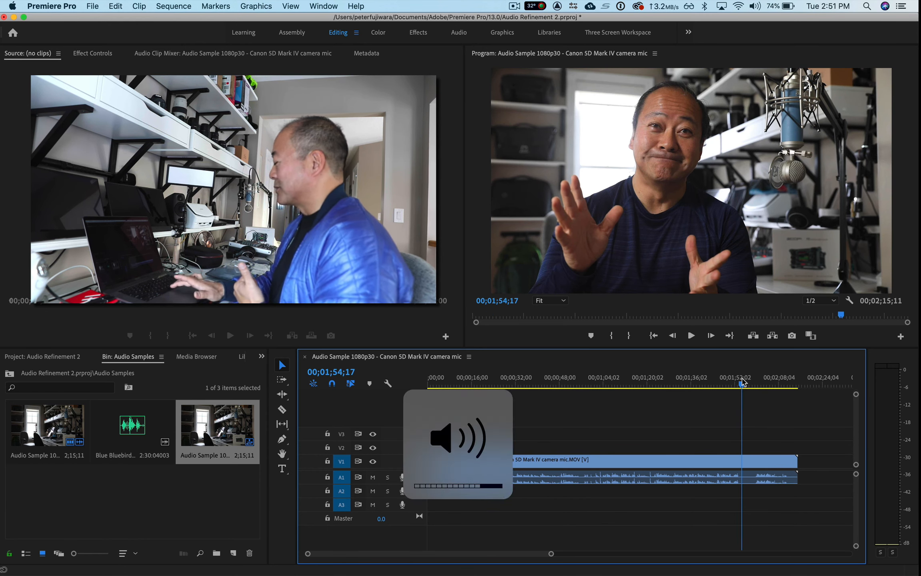
pyautogui.press('space')
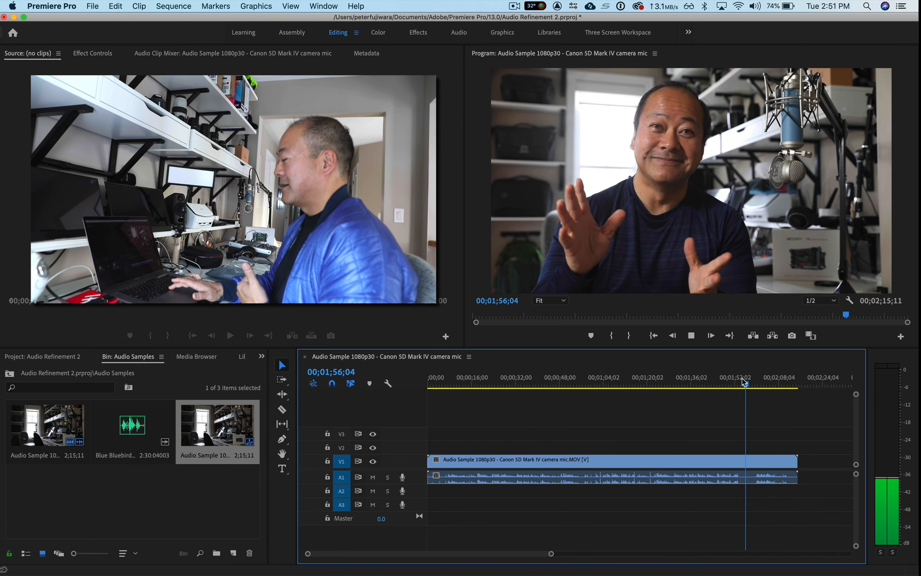
pyautogui.press('space')
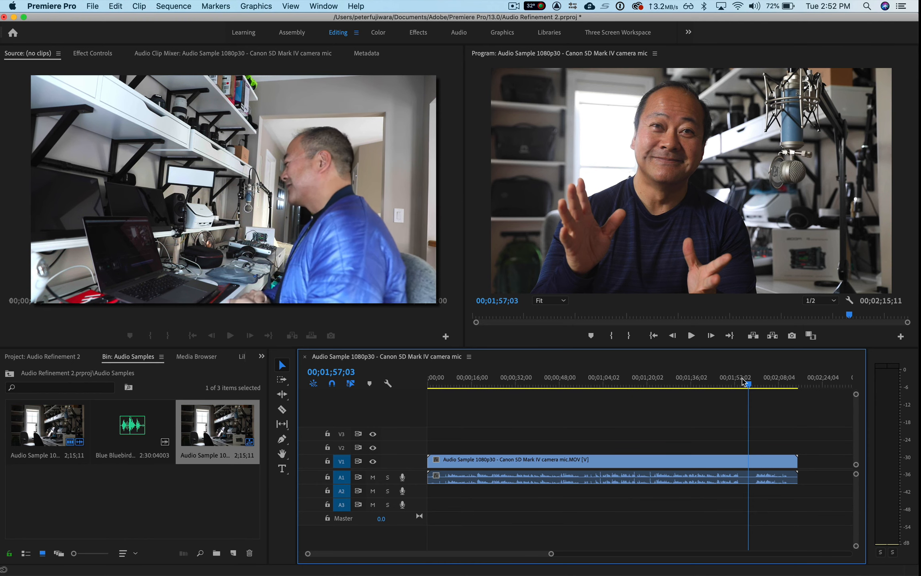
# - Send the camera mic clip in the timeline to Adobe Audition for audio editing
pyautogui.click(591, 460)
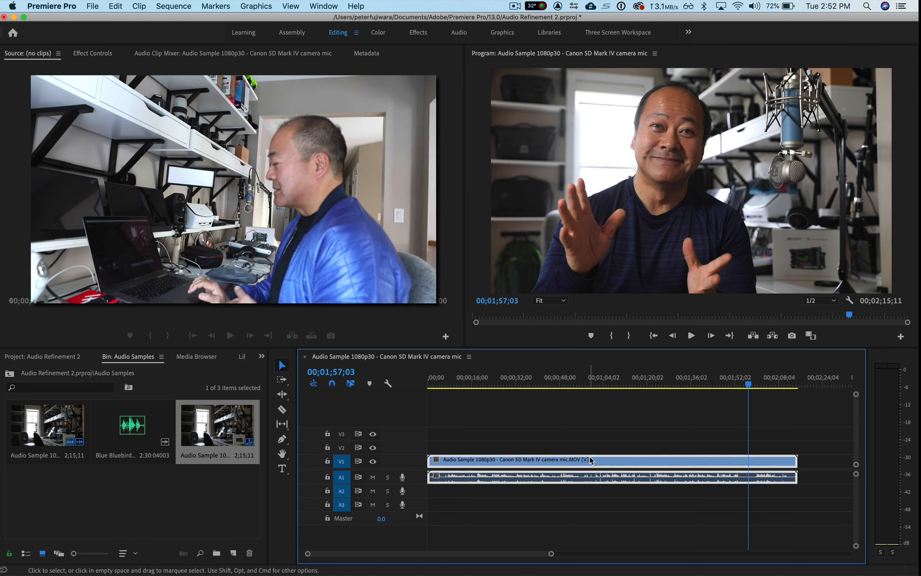
pyautogui.rightClick(511, 481)
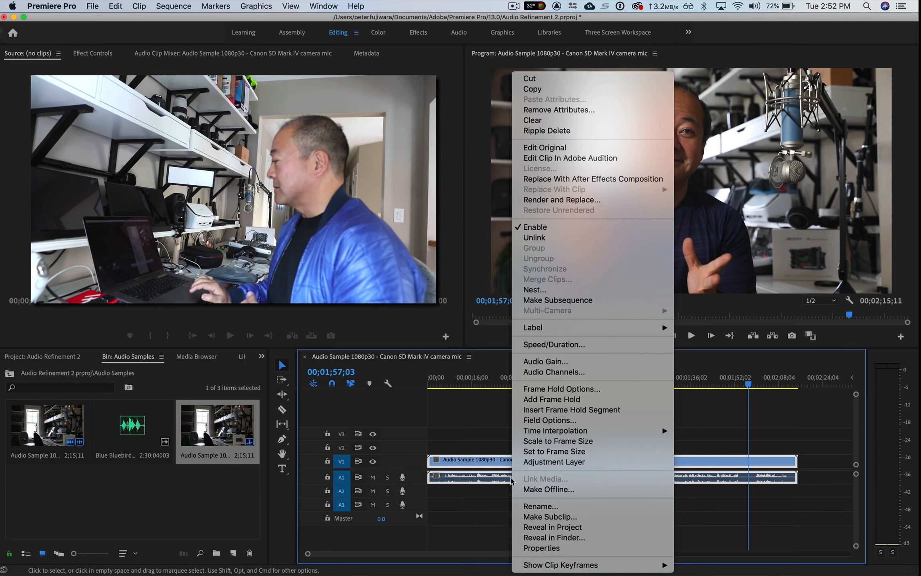
pyautogui.click(568, 158)
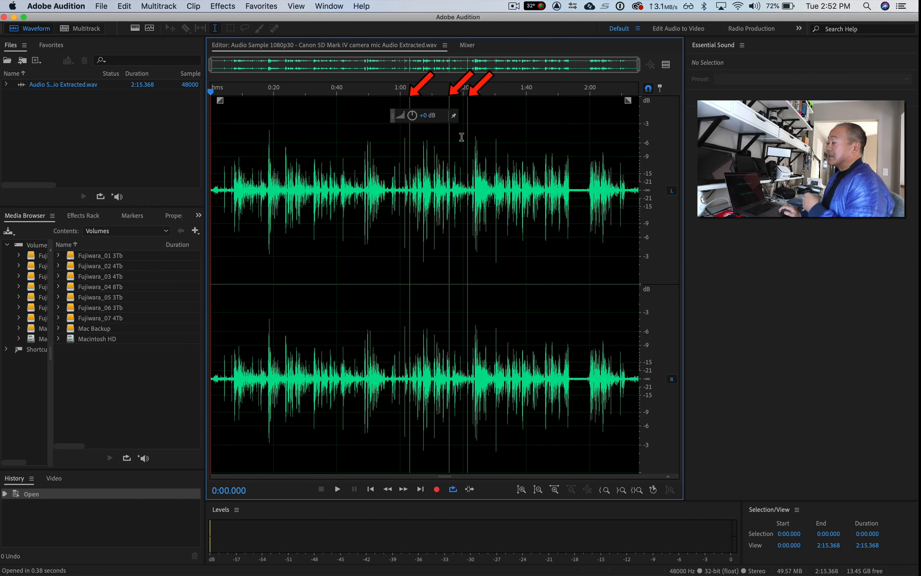
# - Set the Hard Limiter's maximum amplitude and apply the effect to the entire extracted audio
pyautogui.click(222, 8)
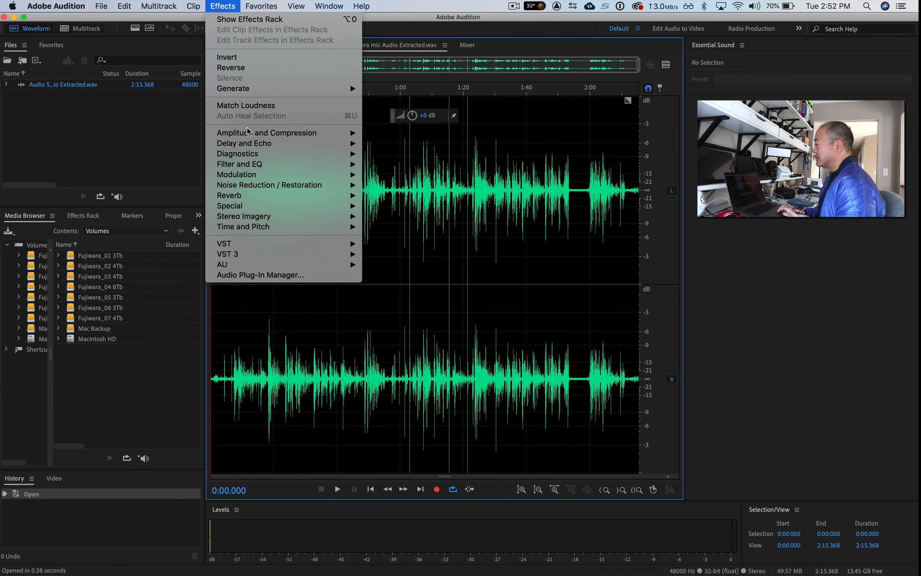
pyautogui.moveTo(248, 132)
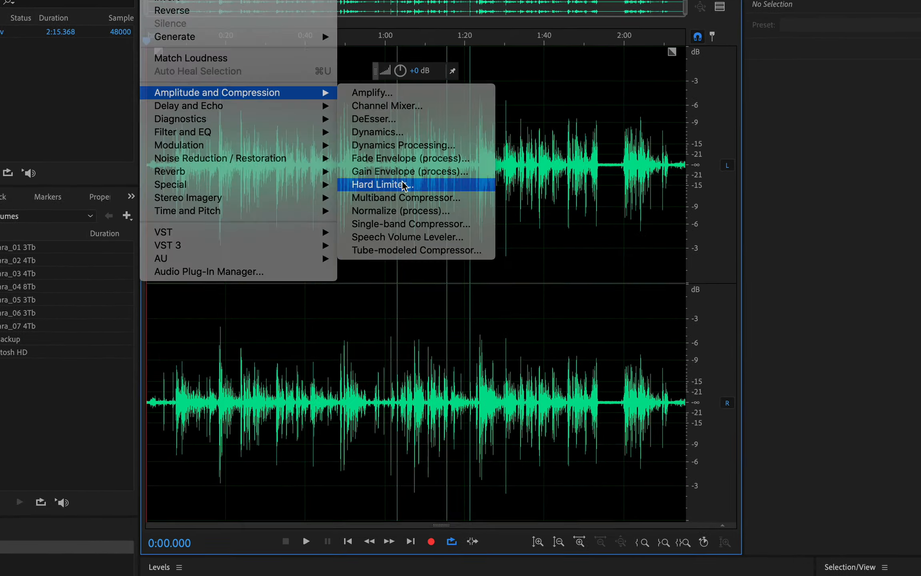
pyautogui.click(415, 207)
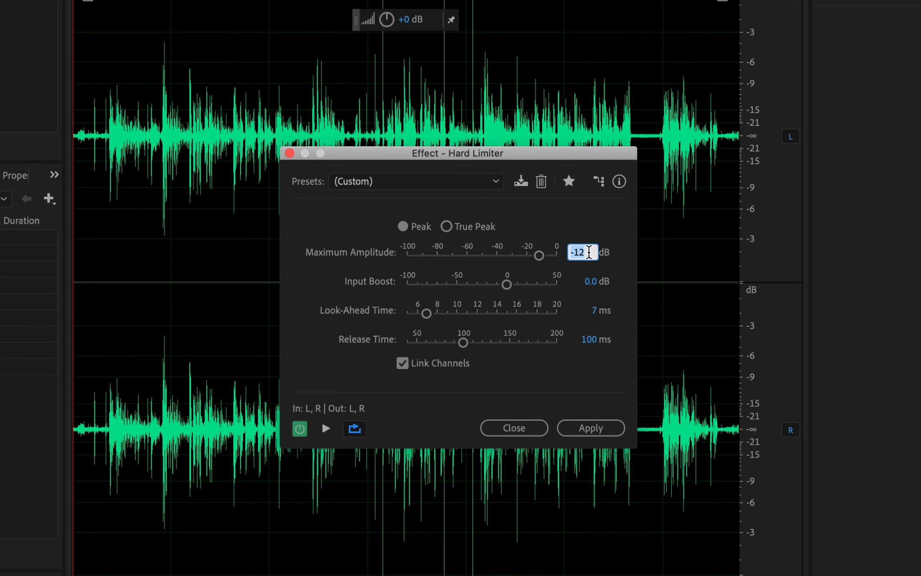
pyautogui.write('-5')
pyautogui.press('Return')
pyautogui.click(592, 428)
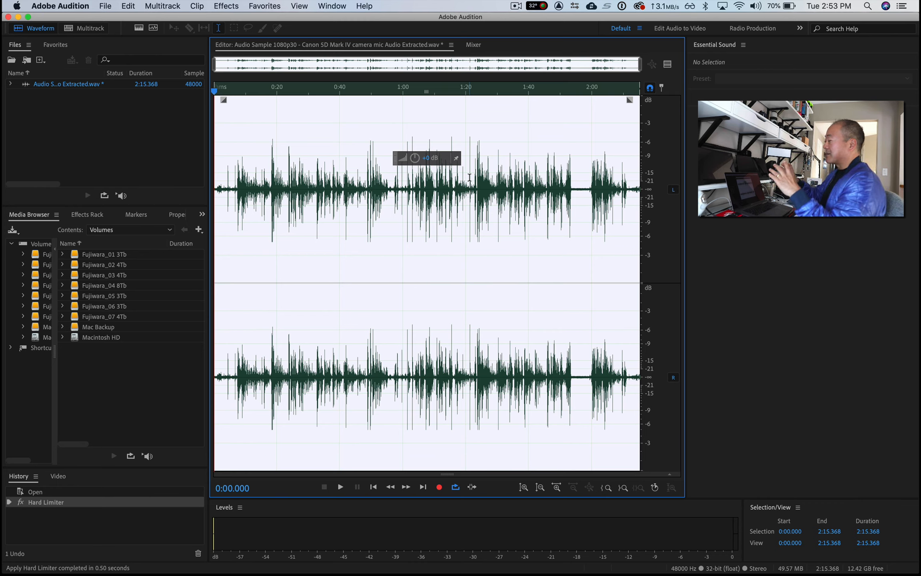
# - Normalize the entire waveform to 100% with all channels normalized equally
pyautogui.click(225, 9)
pyautogui.moveTo(344, 132)
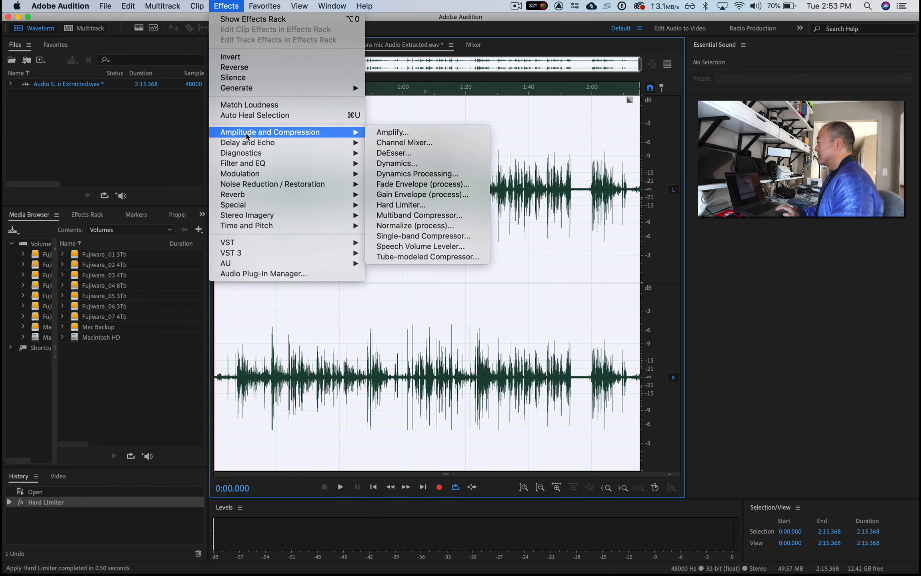
pyautogui.click(436, 226)
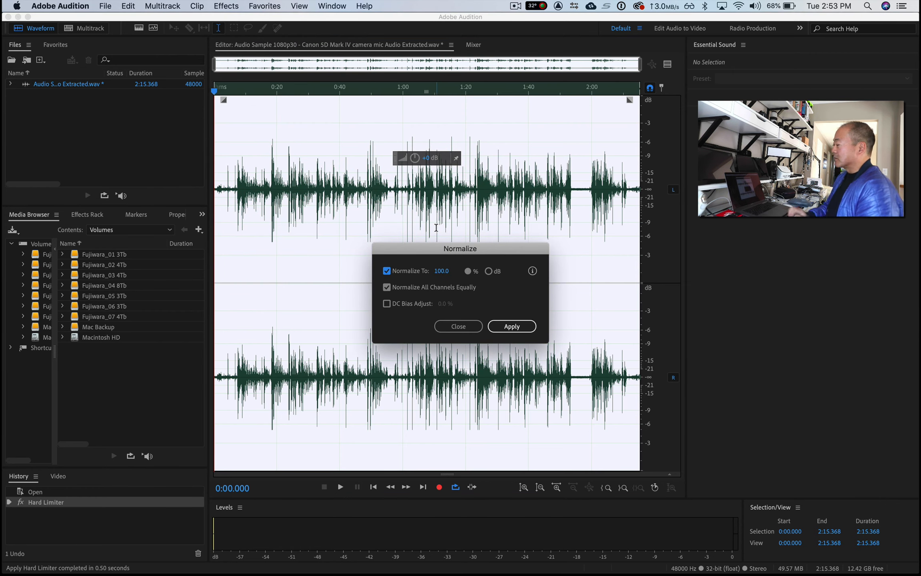
pyautogui.click(509, 328)
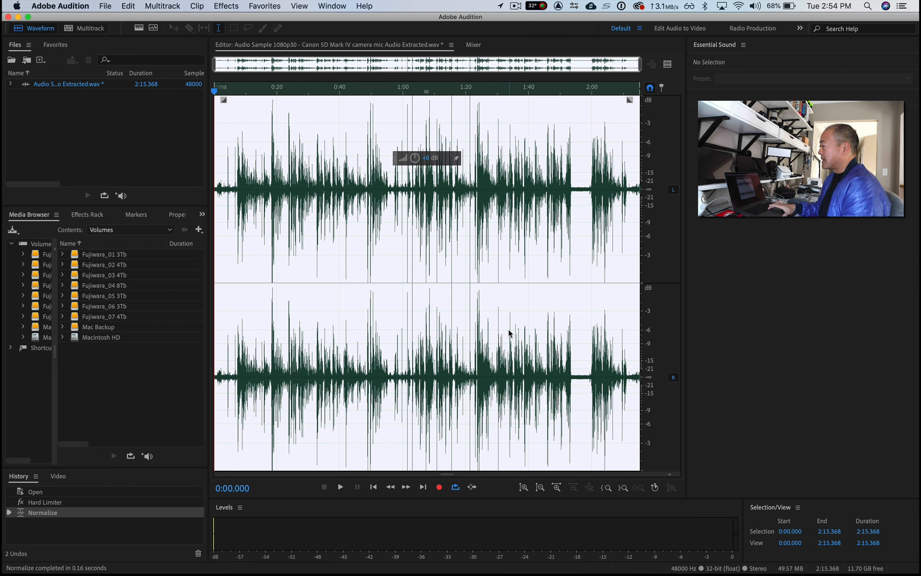
# - Play the normalized audio from the start for about ten seconds at reduced system volume to check the sound
pyautogui.press('space')
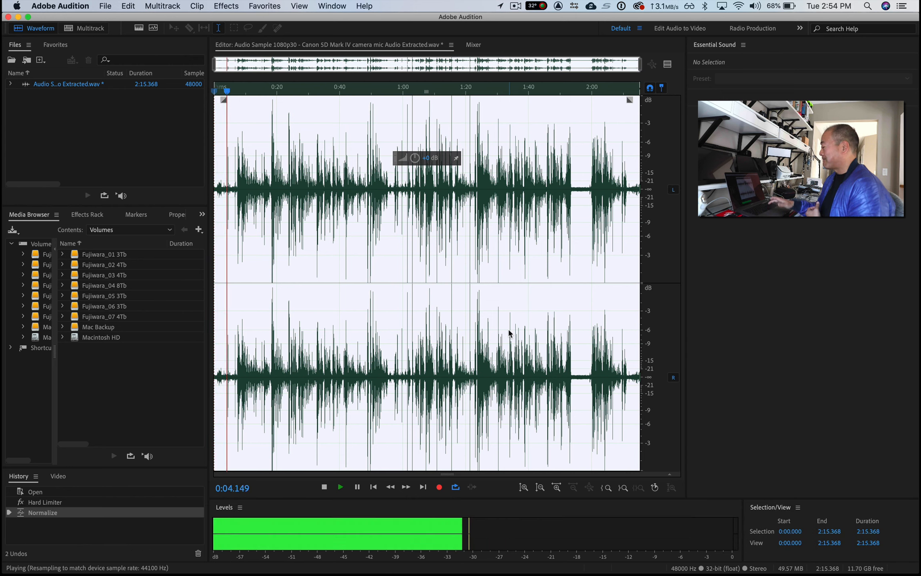
pyautogui.press('XF86AudioLowerVolume')
pyautogui.press('XF86AudioLowerVolume')
pyautogui.press('XF86AudioLowerVolume')
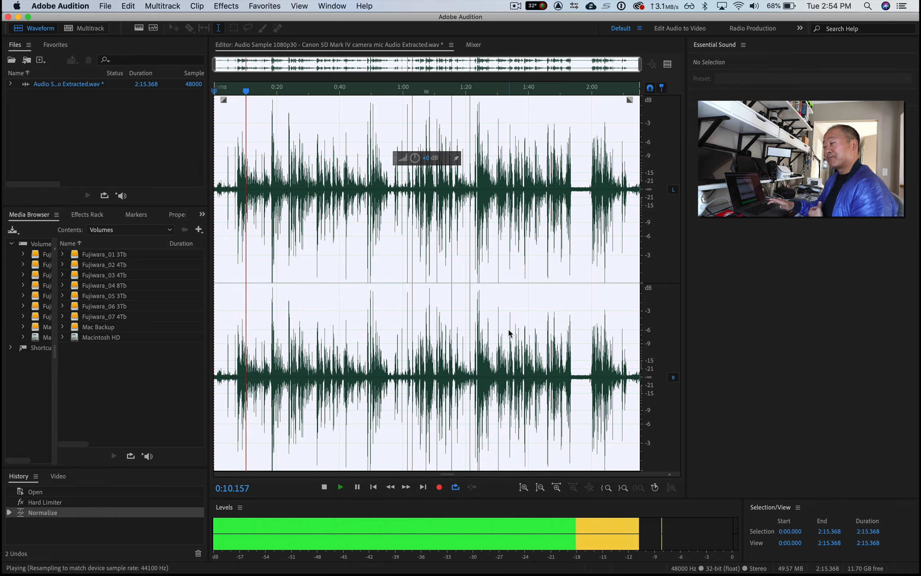
pyautogui.press('space')
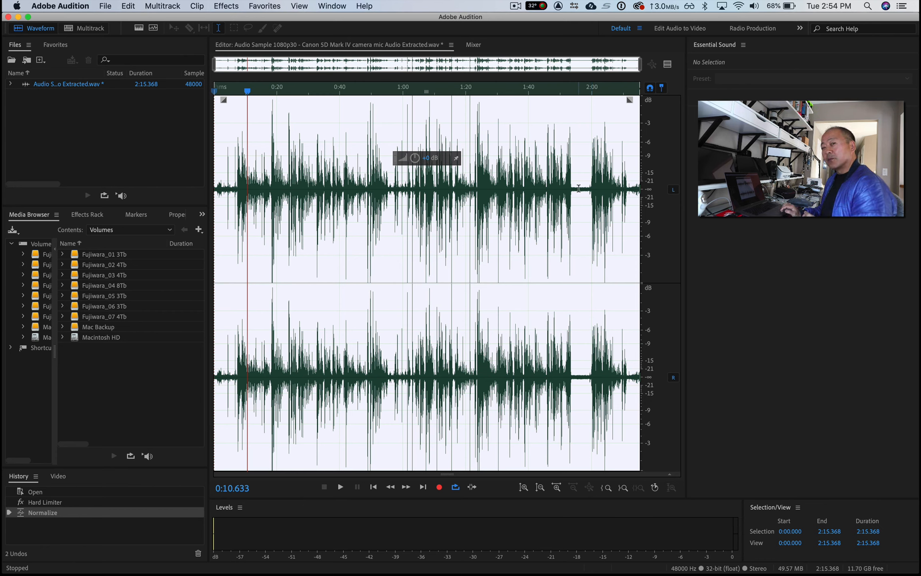
# - Capture a noise print from the quiet stretch between about 1:55.262 and 1:58.729 in the waveform
pyautogui.click(575, 115)
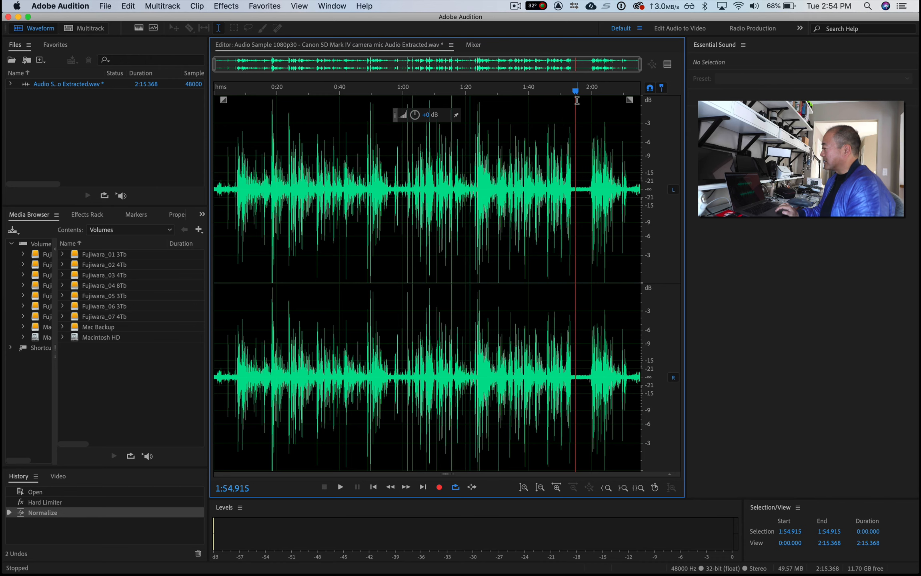
pyautogui.moveTo(576, 100); pyautogui.dragTo(588, 105)
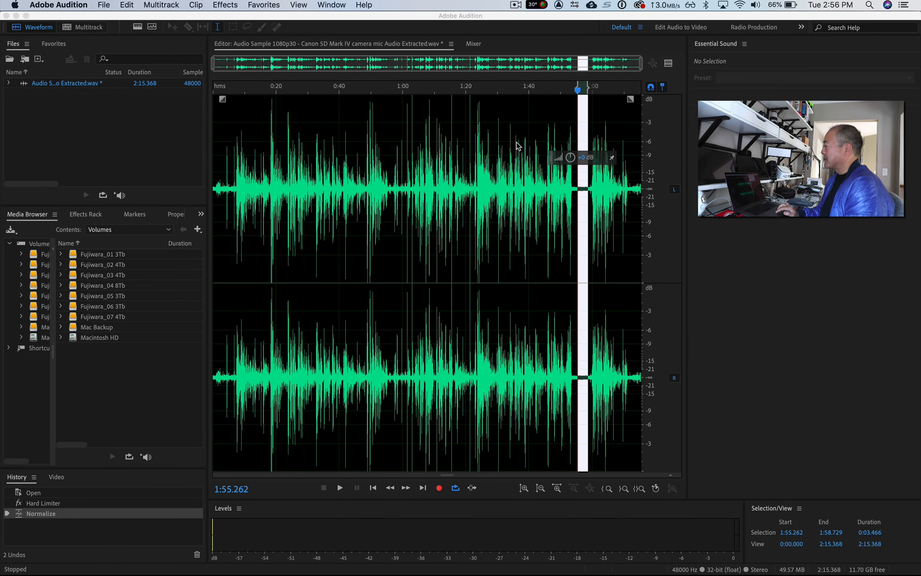
pyautogui.click(224, 4)
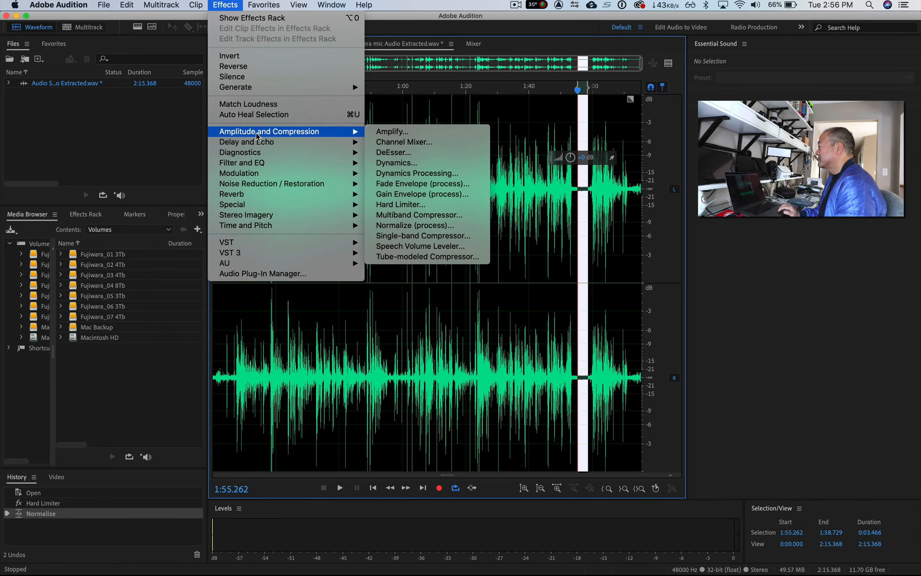
pyautogui.moveTo(271, 186)
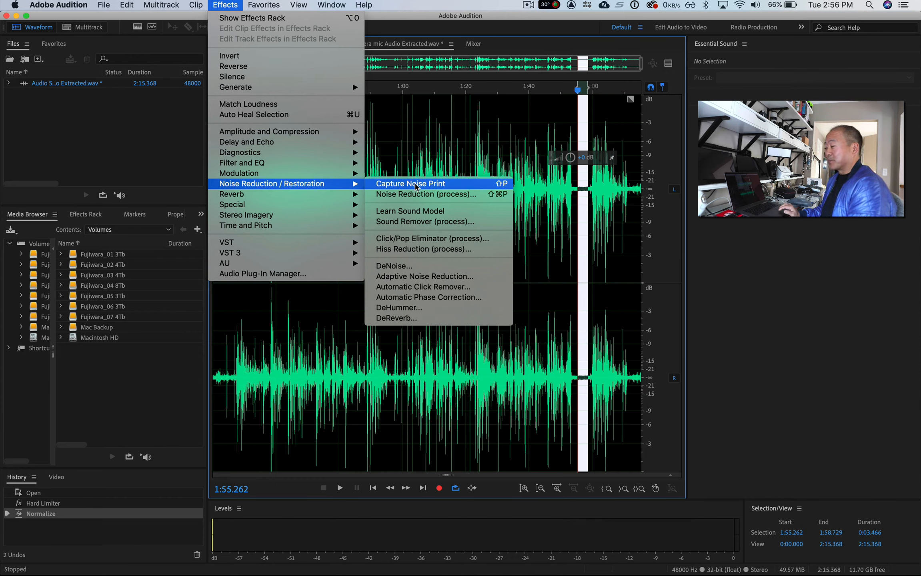
pyautogui.click(416, 184)
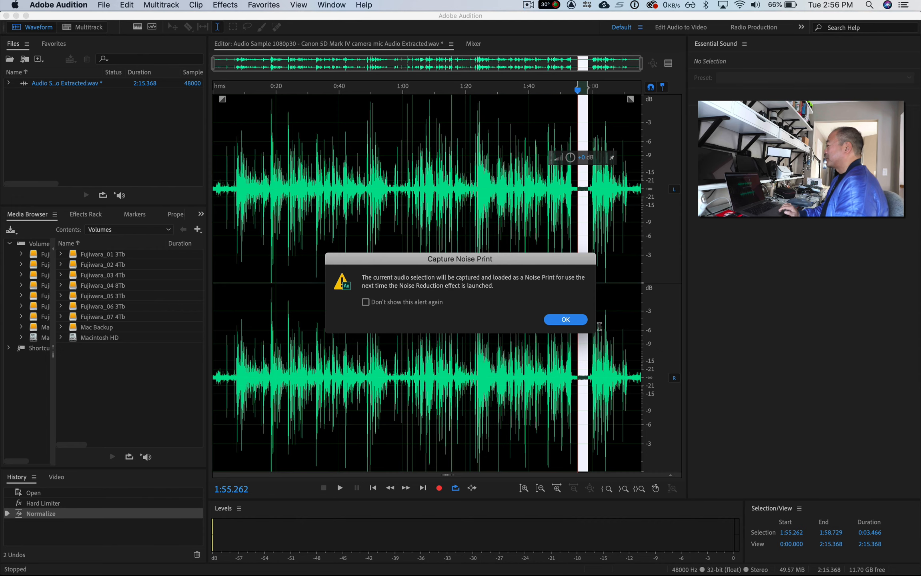
pyautogui.click(568, 319)
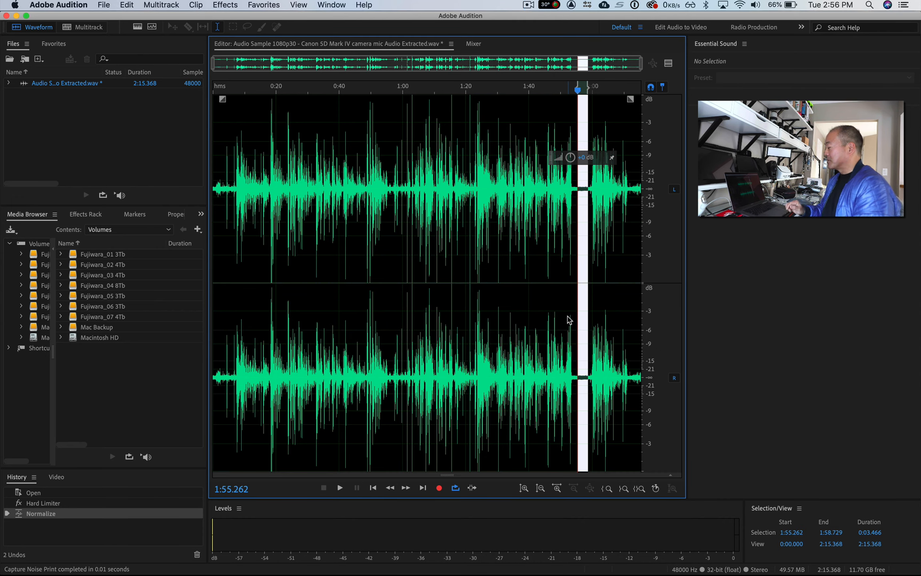
# - Open the Noise Reduction process effect for the entire waveform and shift its window aside
pyautogui.press('super+a')
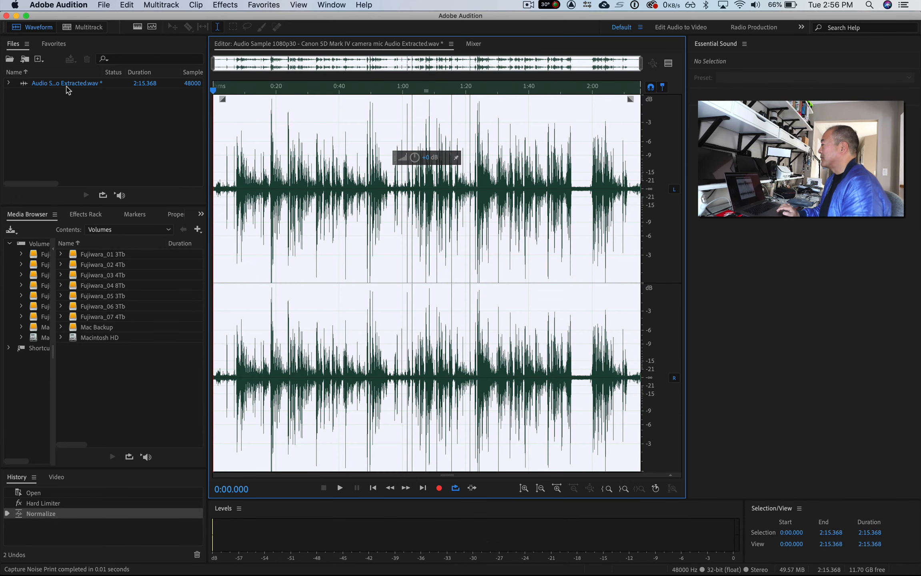
pyautogui.click(225, 5)
pyautogui.moveTo(268, 165)
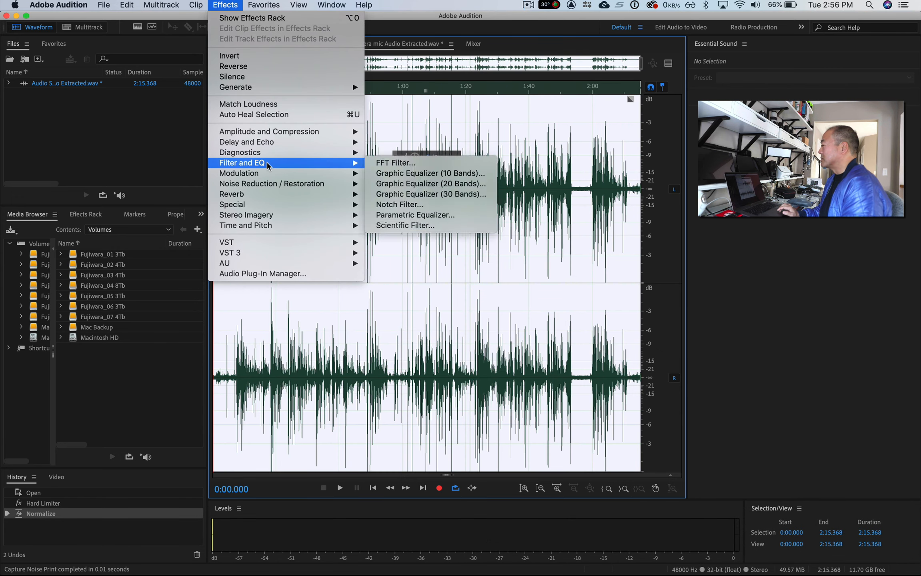
pyautogui.moveTo(280, 184)
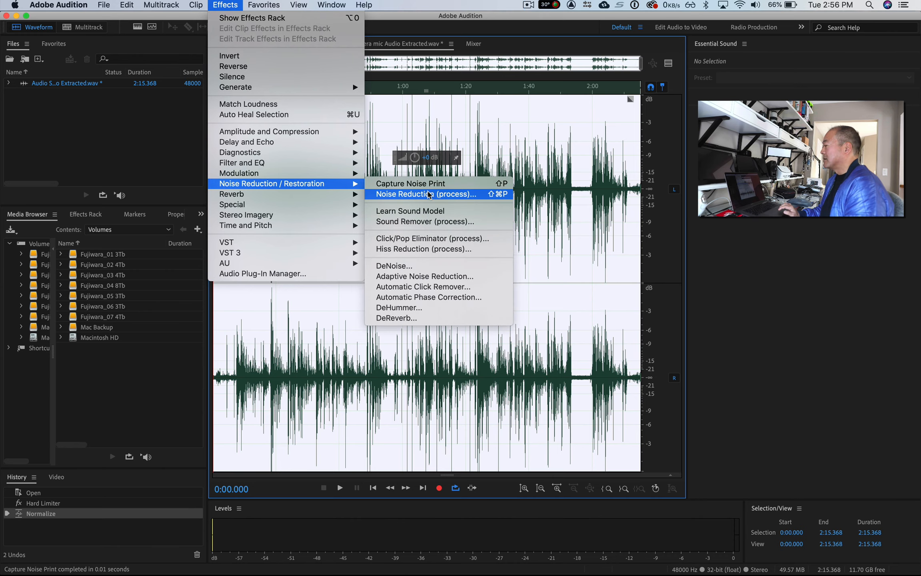
pyautogui.click(428, 195)
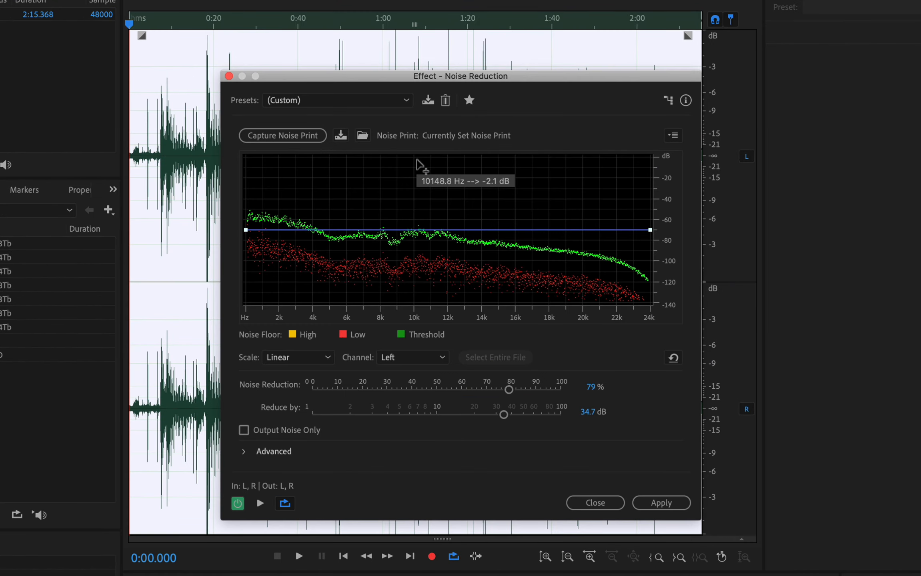
pyautogui.moveTo(542, 78); pyautogui.dragTo(501, 67)
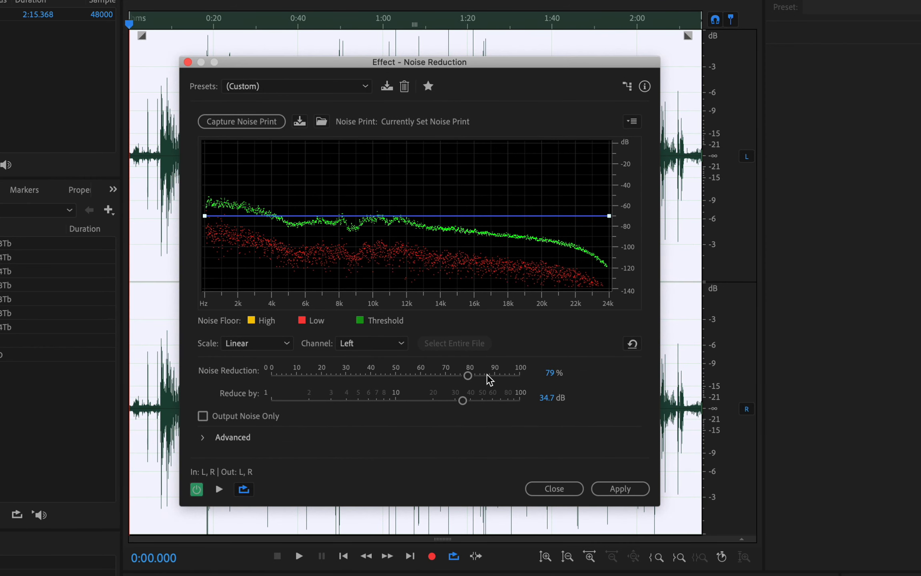
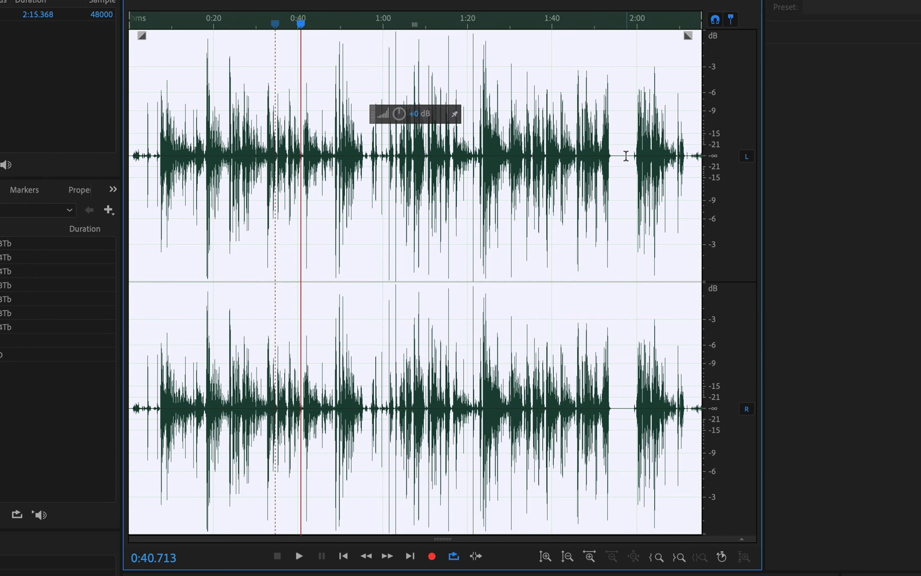
# - Toggle the noise reduction off to compare the waveforms, and play the unprocessed audio from about 0:06
pyautogui.press('super+z')
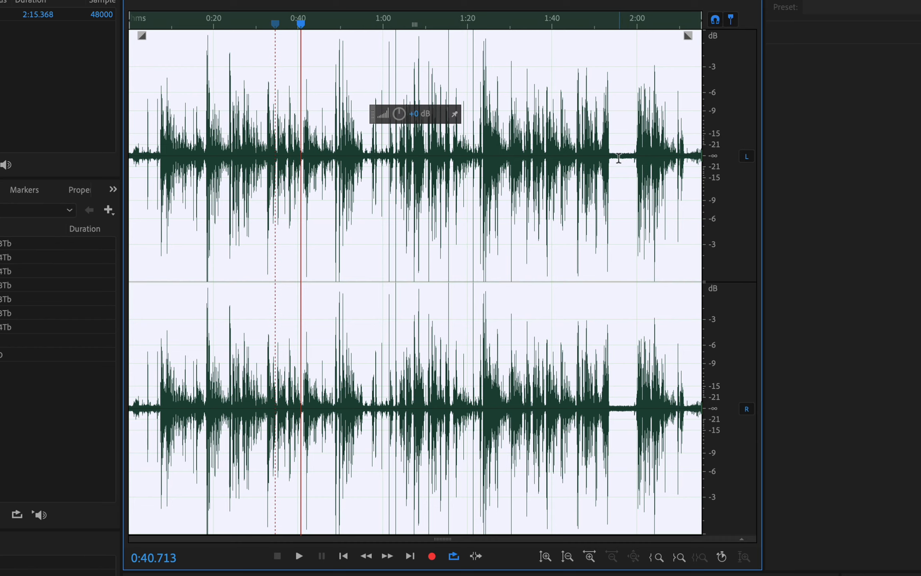
pyautogui.press('super+shift+z')
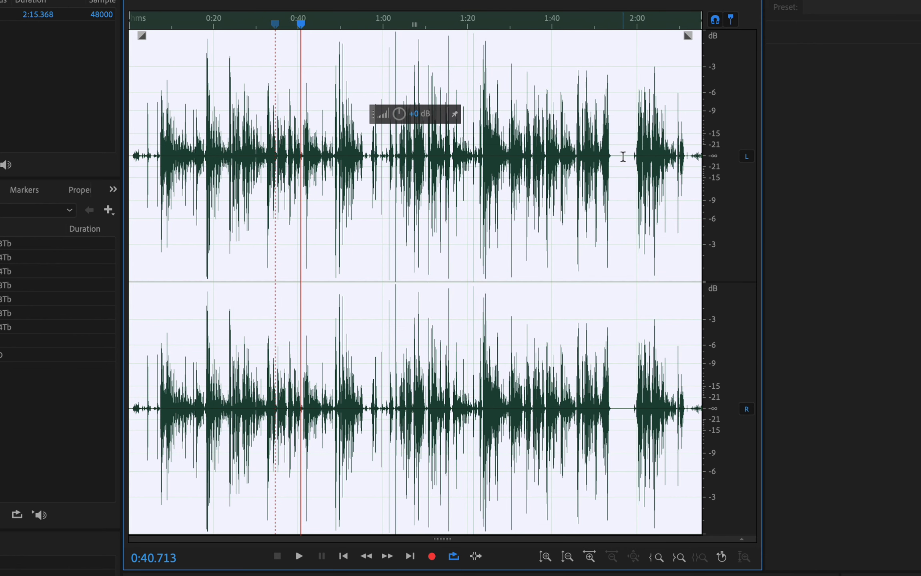
pyautogui.press('super+z')
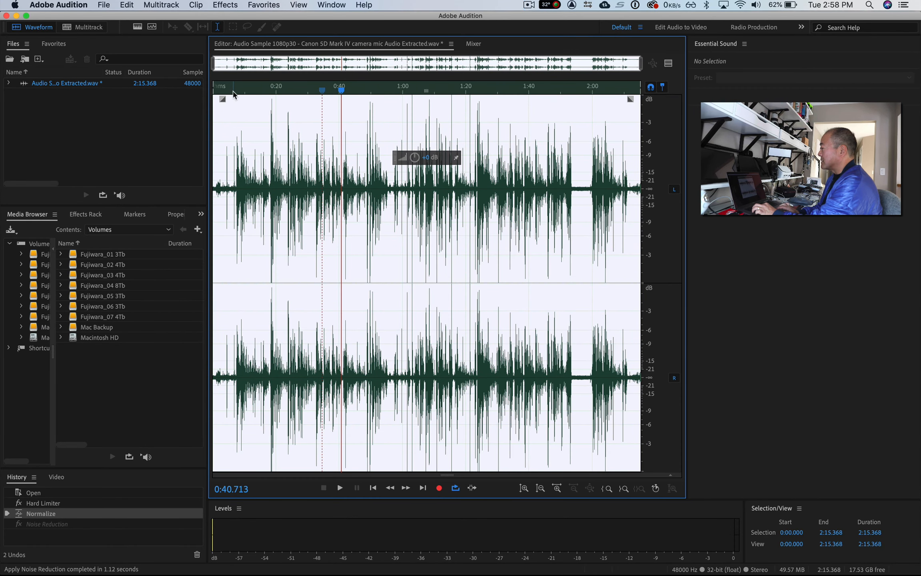
pyautogui.click(234, 95)
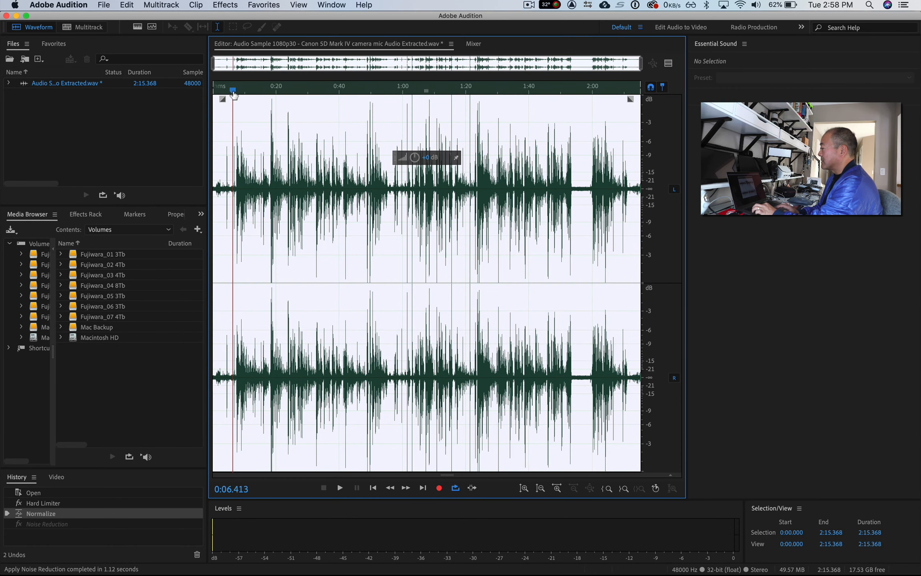
pyautogui.press('space')
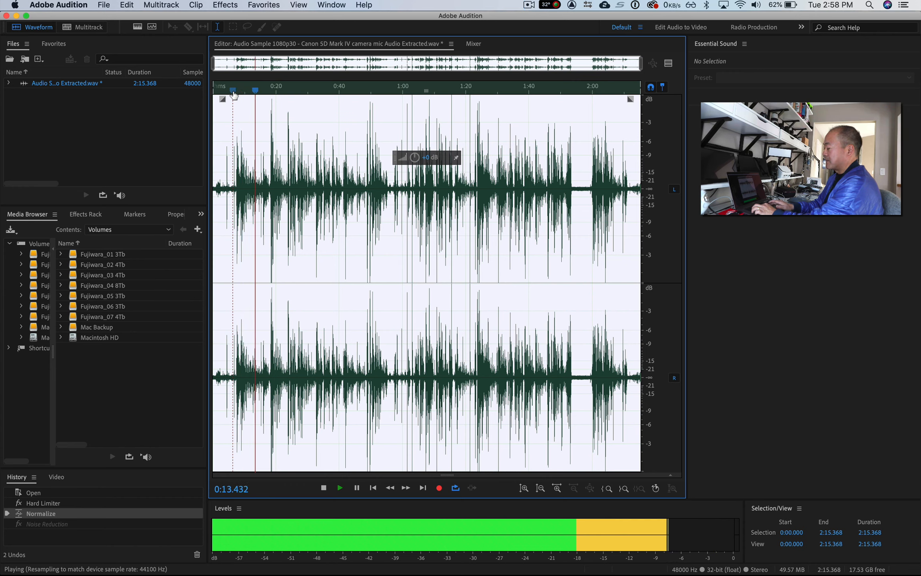
pyautogui.press('space')
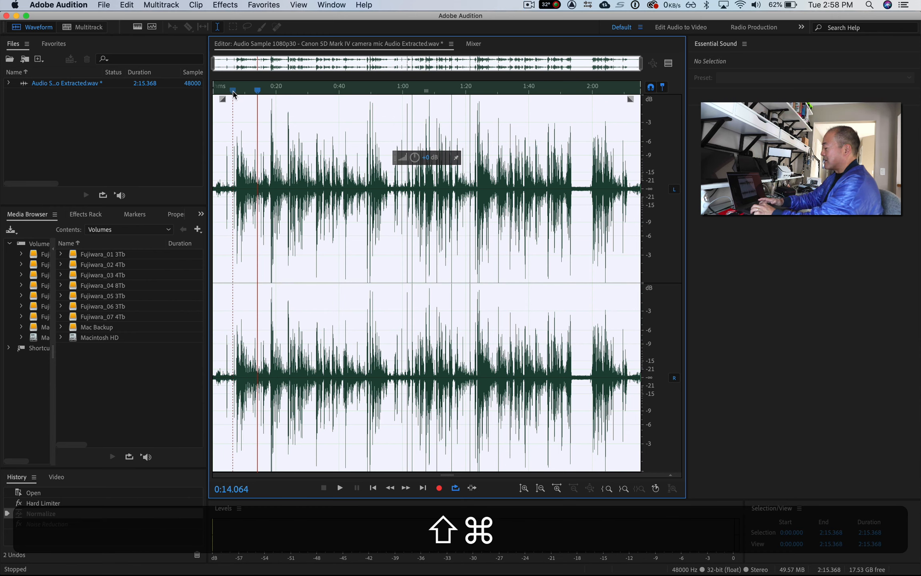
# - Redo the noise reduction and play the same passage from about 0:06 for comparison
pyautogui.press('shift+super+z')
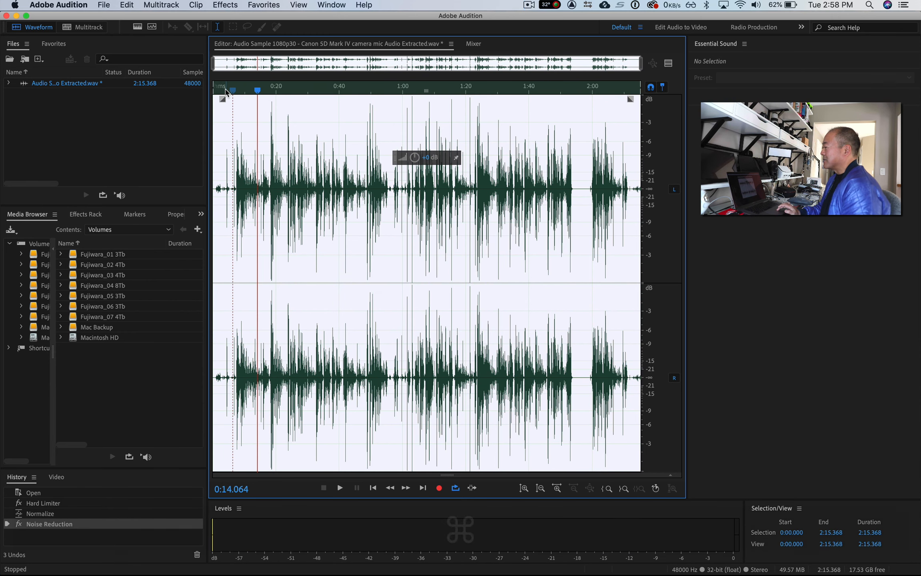
pyautogui.click(225, 92)
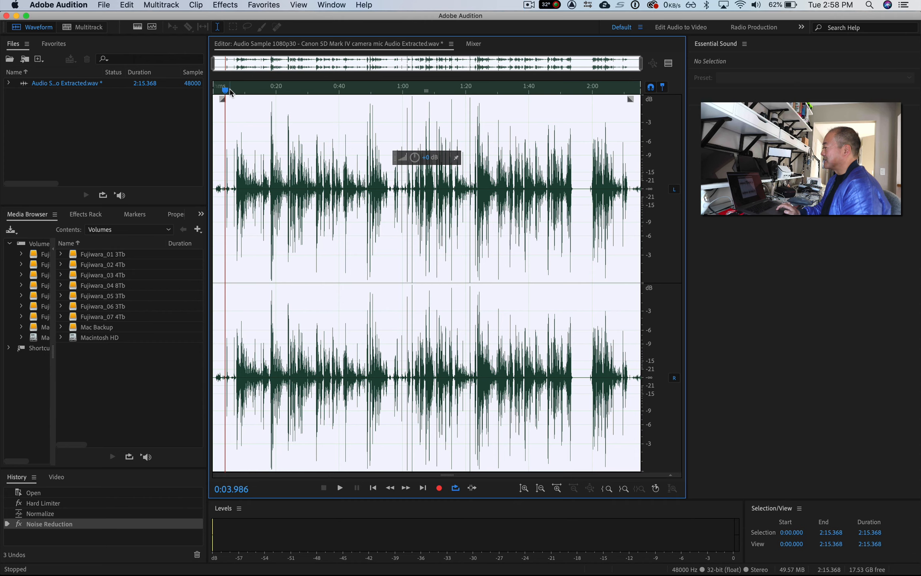
pyautogui.click(233, 91)
pyautogui.press('space')
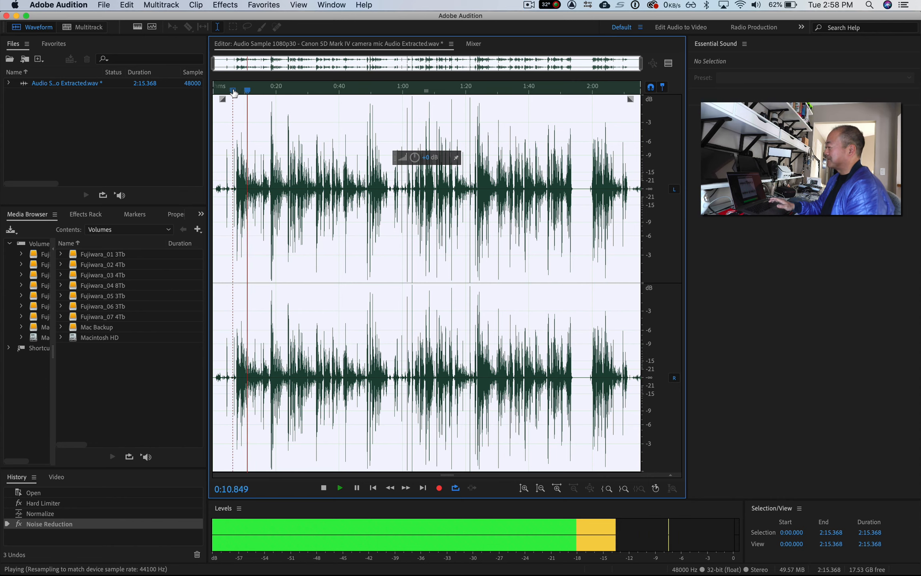
pyautogui.press('space')
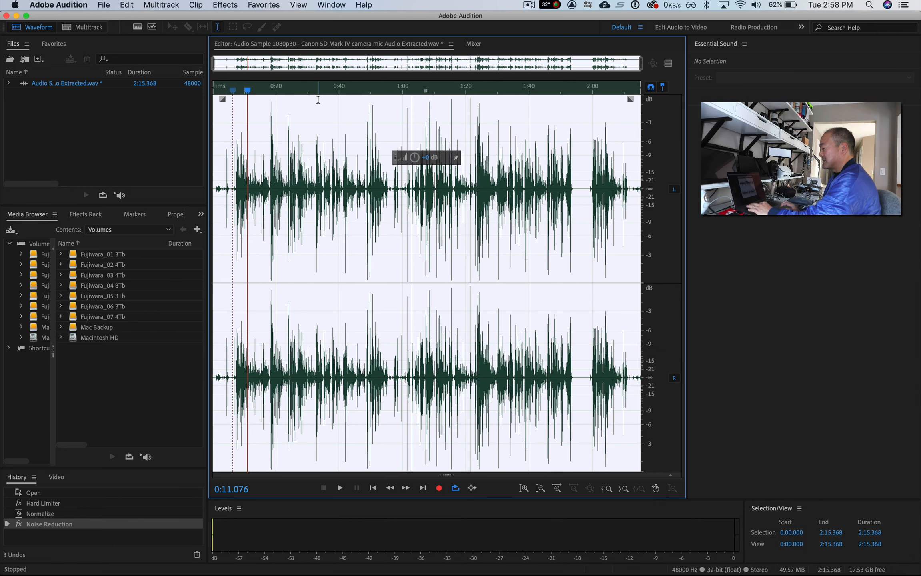
# - Save the refined camera mic audio file and close it
pyautogui.press('super')
pyautogui.press('super+s')
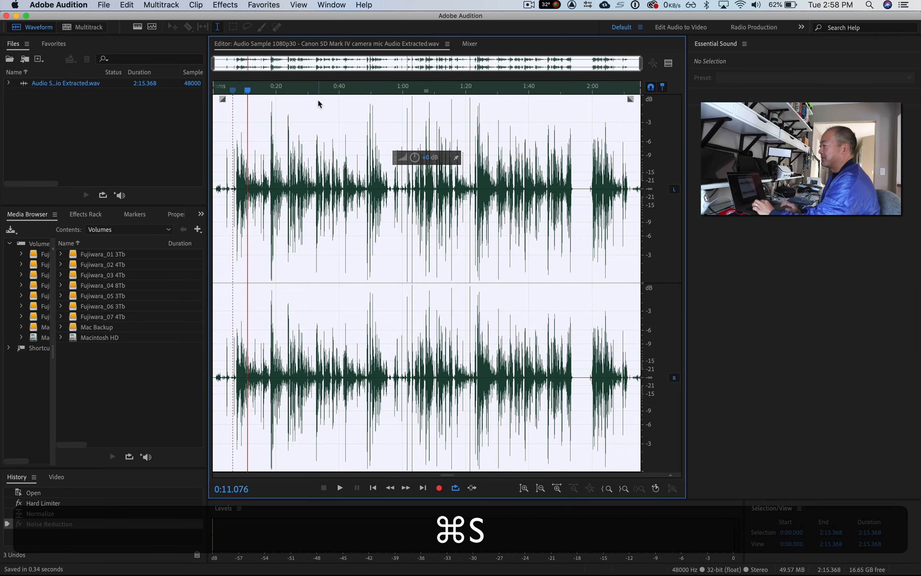
pyautogui.press('super+w')
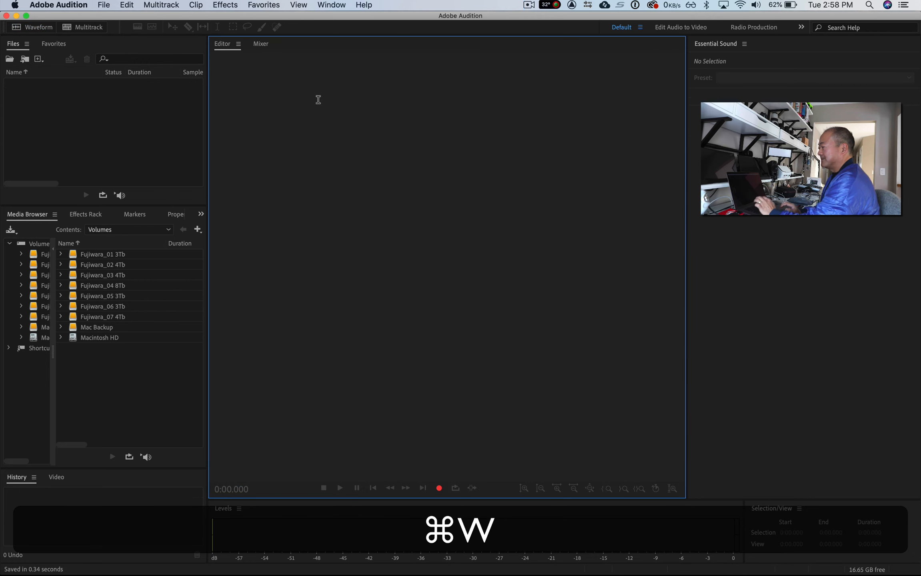
# - Switch to Premiere Pro and play the sequence around 00;01;56 to hear the refined camera mic audio
pyautogui.press('super+Tab')
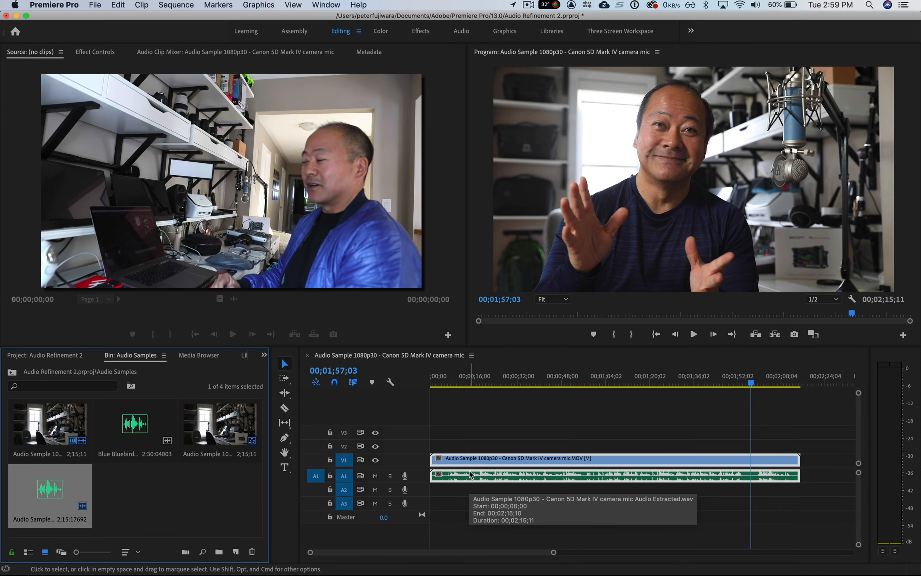
pyautogui.moveTo(751, 384); pyautogui.dragTo(742, 384)
pyautogui.press('space')
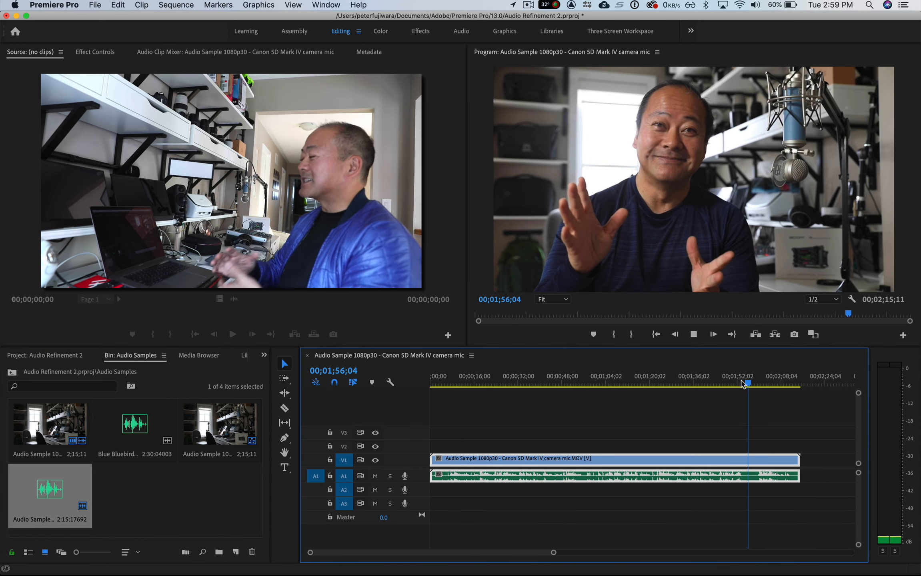
pyautogui.press('space')
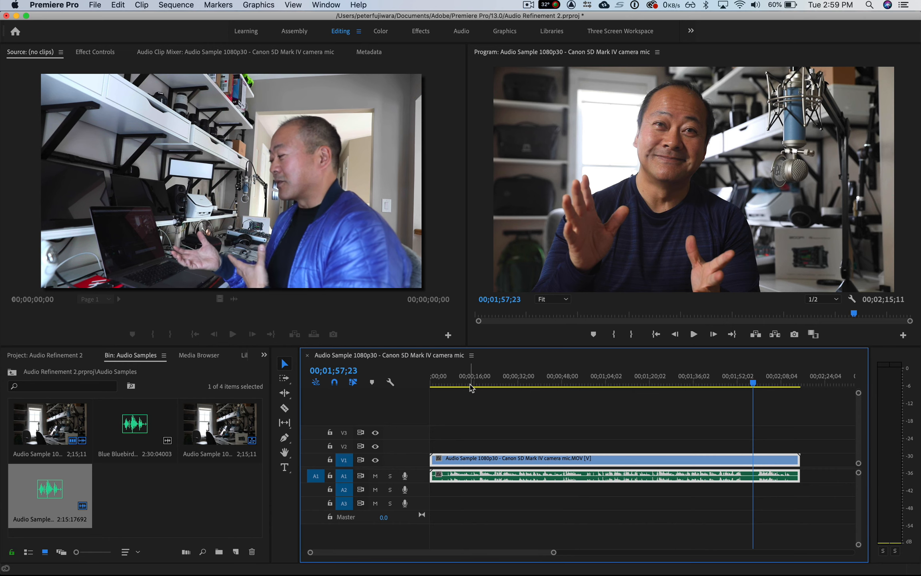
# - Add the Blue Bluebird Mic clip from the bin to the start of track A2 and mute track A1
pyautogui.click(31, 503)
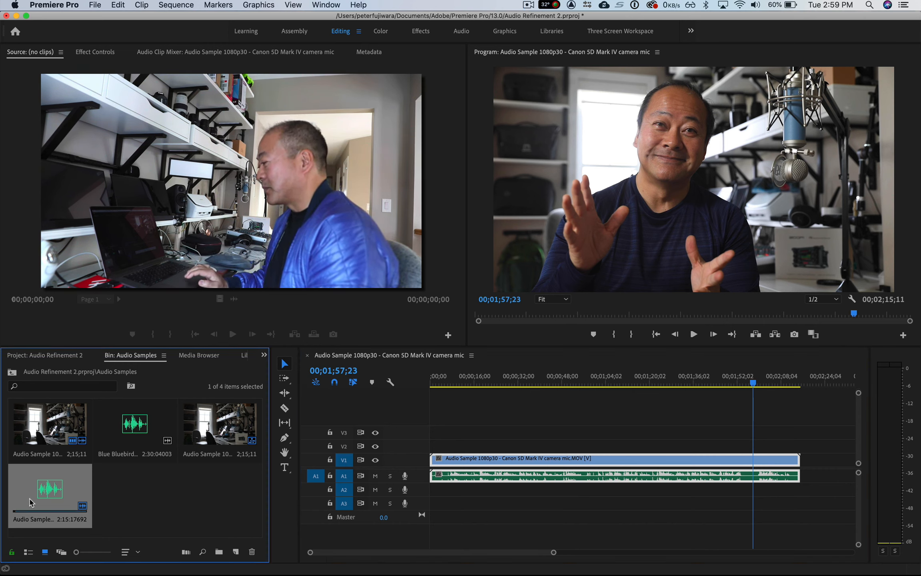
pyautogui.click(121, 435)
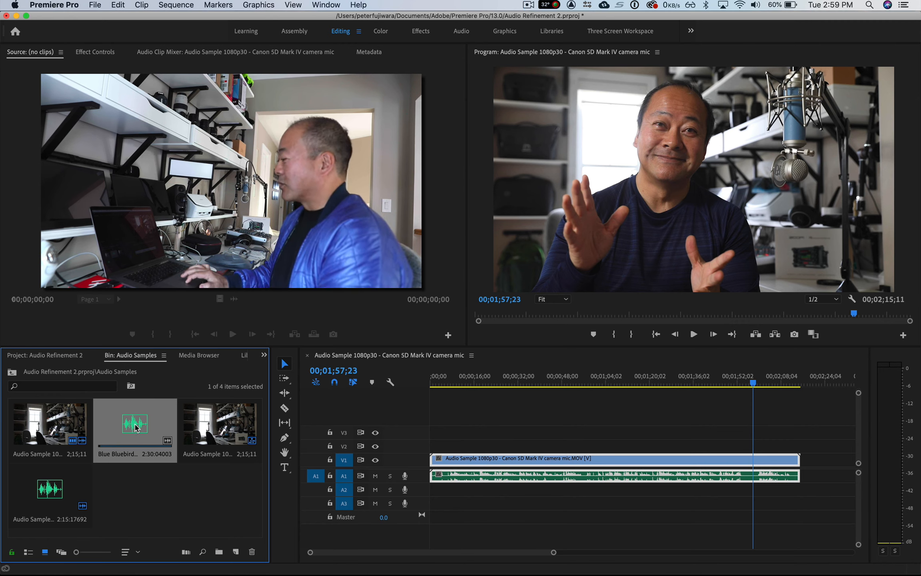
pyautogui.moveTo(136, 428)
pyautogui.mouseDown()
pyautogui.moveTo(270, 480)
pyautogui.moveTo(439, 505)
pyautogui.moveTo(441, 492)
pyautogui.moveTo(432, 491)
pyautogui.mouseUp()
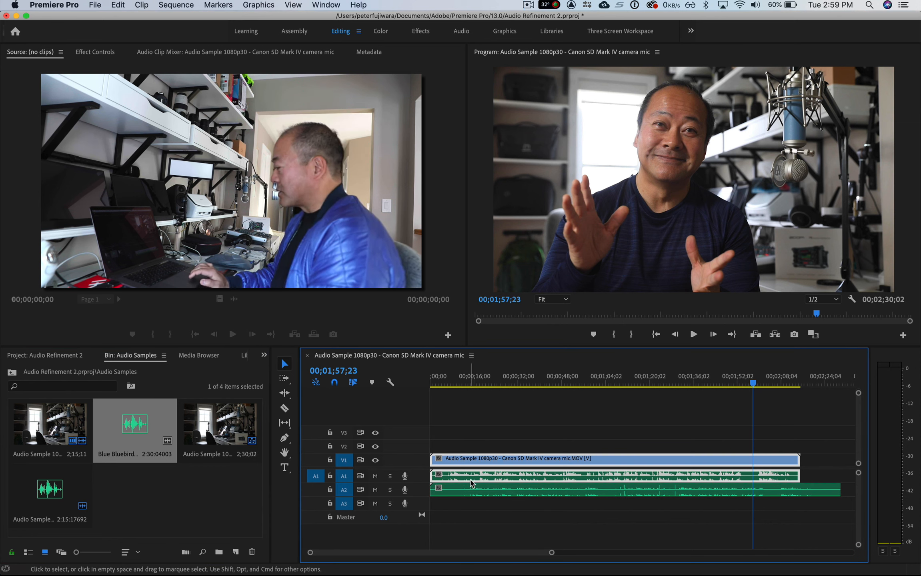
pyautogui.click(376, 476)
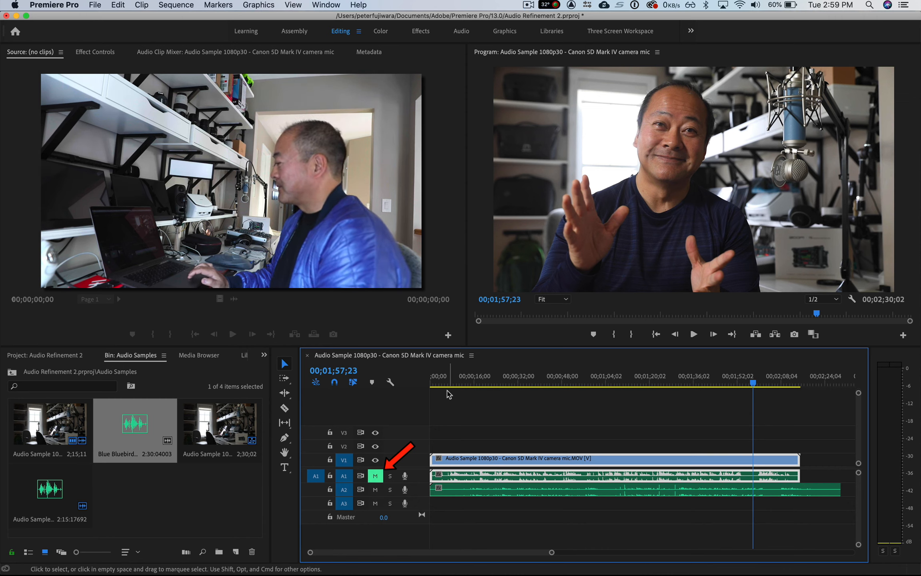
# - Play the sequence from about 24 seconds to check how the Bluebird mic audio lines up with the video
pyautogui.click(495, 380)
pyautogui.press('space')
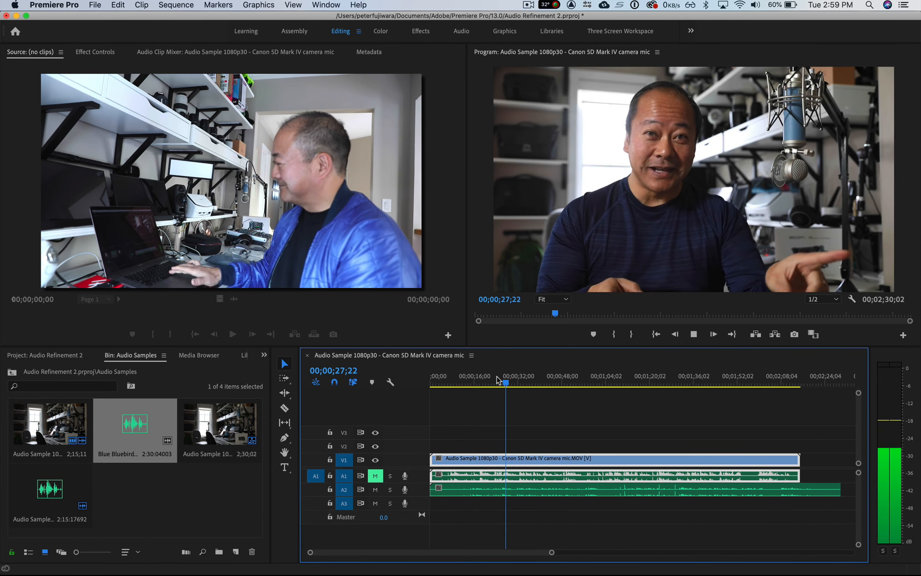
pyautogui.press('space')
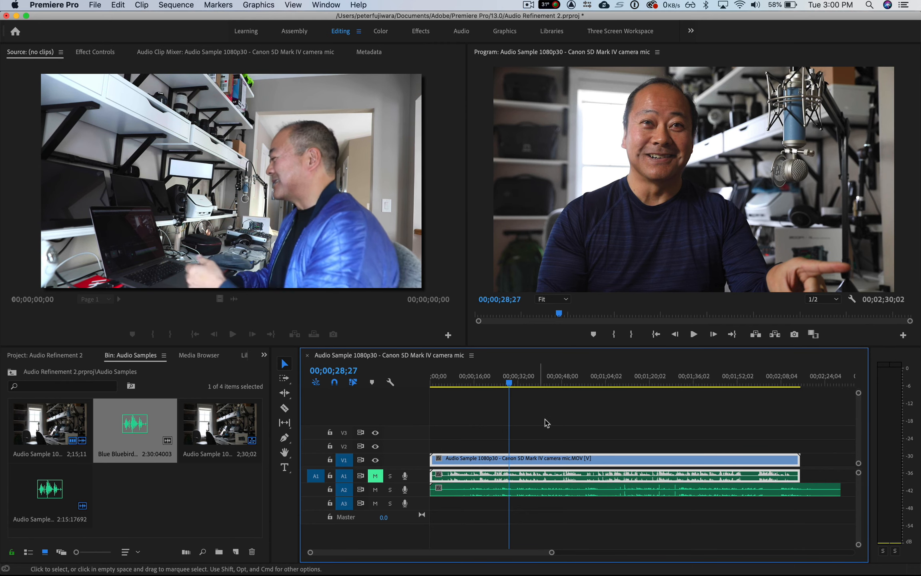
# - Synchronize the Bluebird mic clip with the camera clips by Audio on track channel 1, and play the aligned sequence
pyautogui.press('shift')
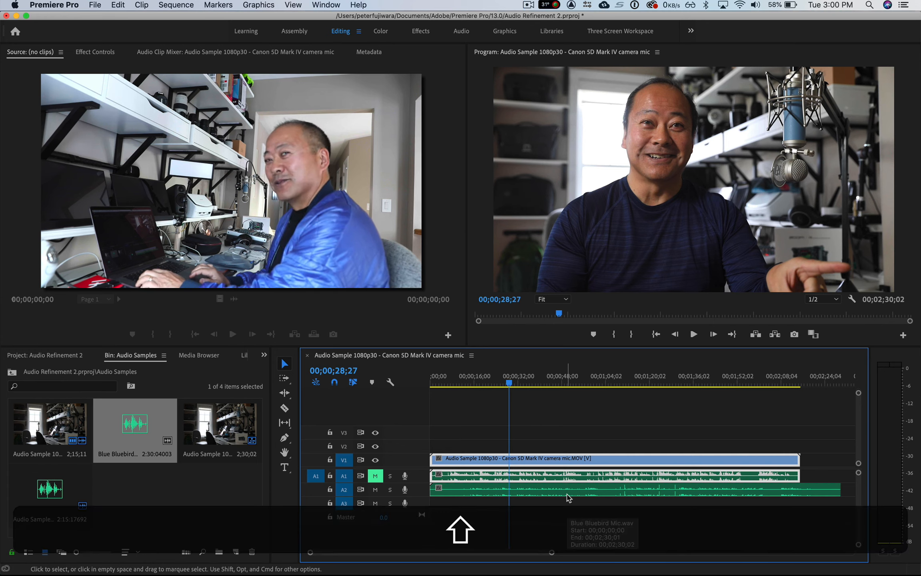
pyautogui.press('shift')
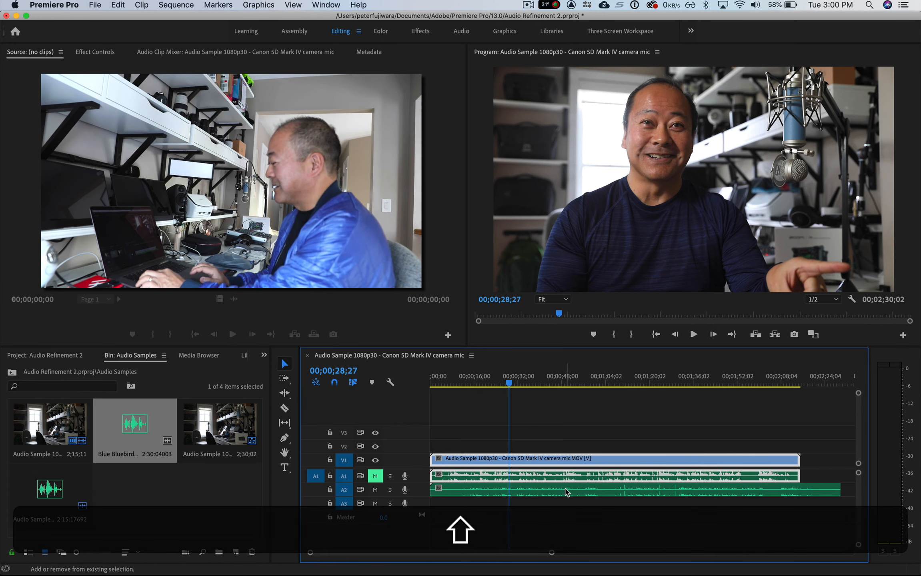
pyautogui.keyDown('shift'); pyautogui.click(565, 491); pyautogui.keyUp('shift')
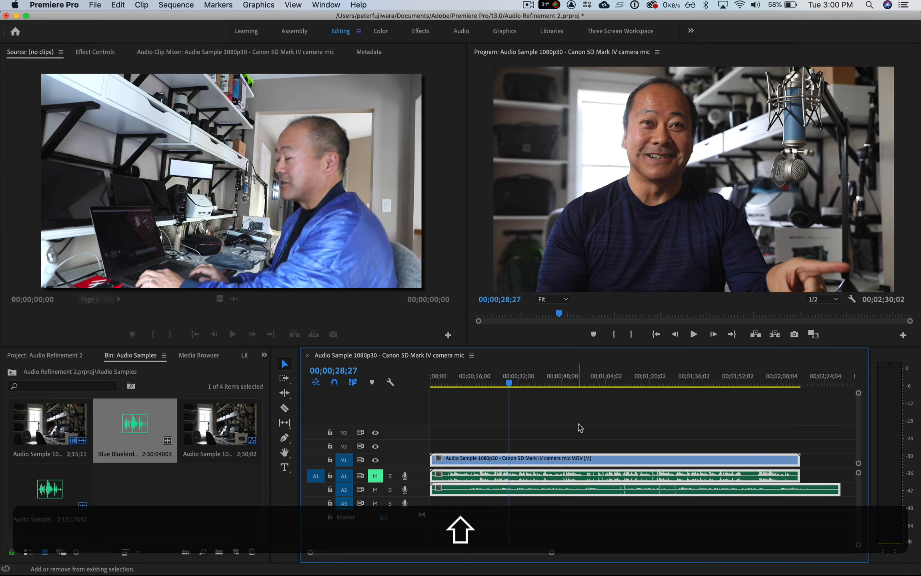
pyautogui.rightClick(632, 461)
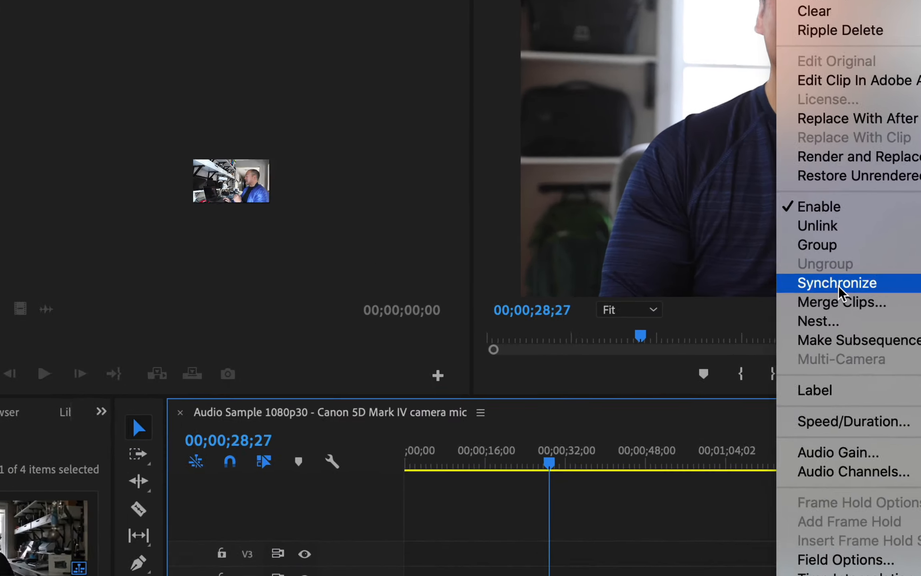
pyautogui.click(838, 286)
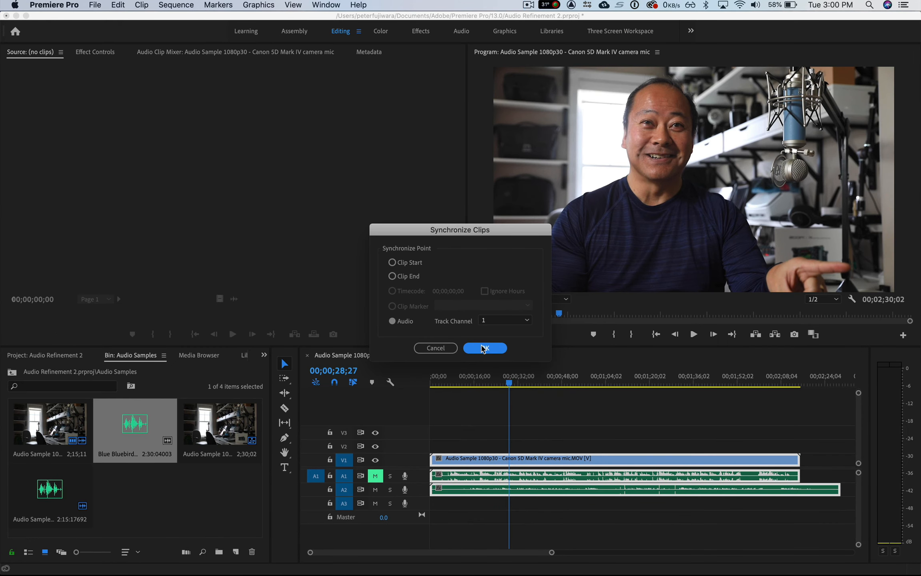
pyautogui.click(484, 348)
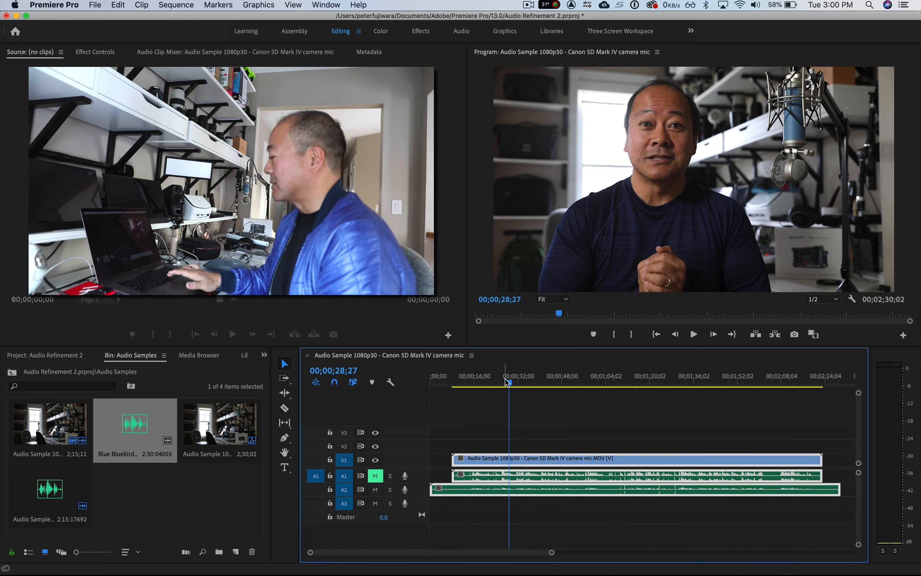
pyautogui.press('space')
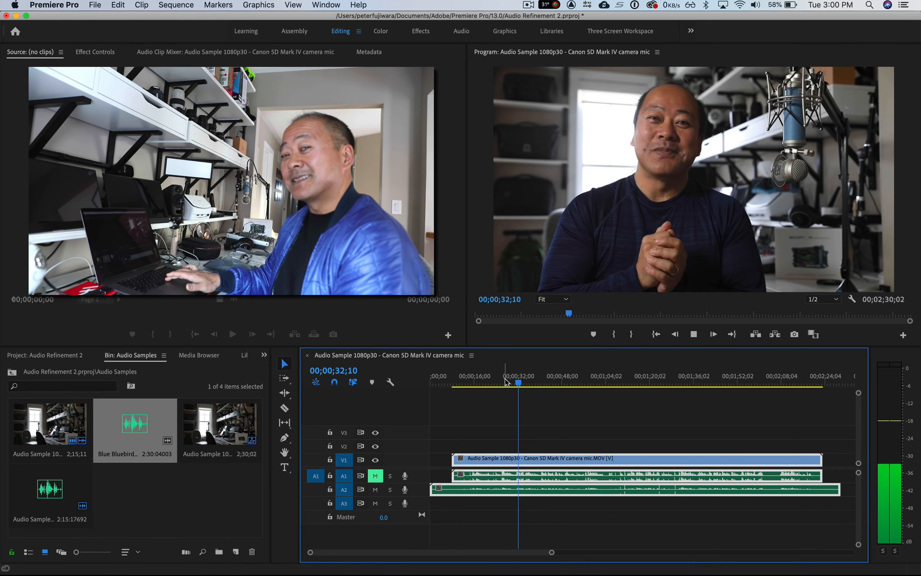
pyautogui.press('space')
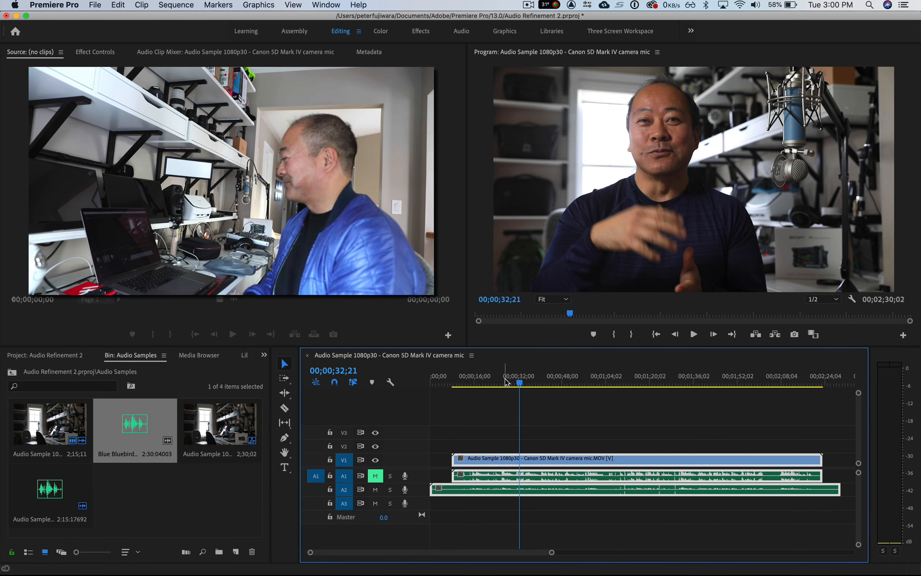
# - Send the Blue Bluebird Mic clip on track A2 to Adobe Audition for editing
pyautogui.rightClick(639, 494)
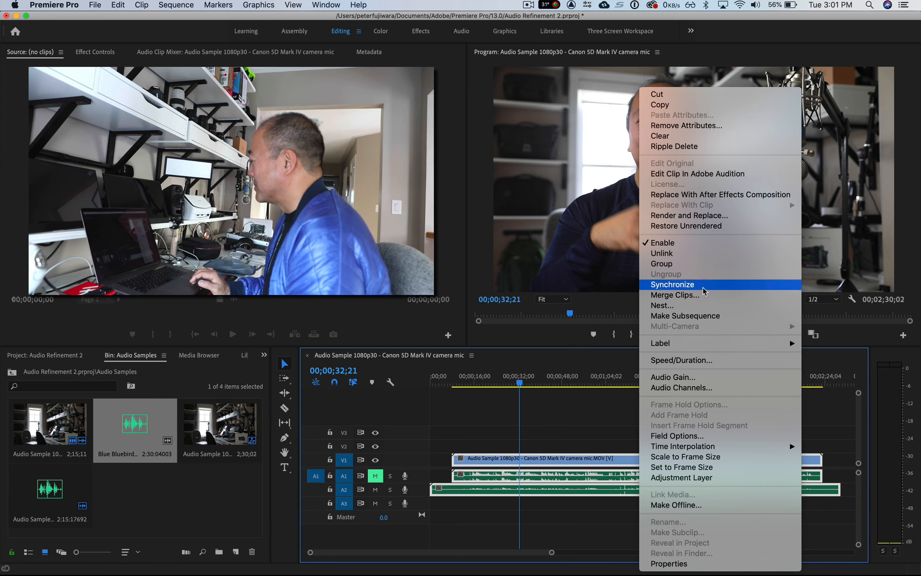
pyautogui.click(707, 174)
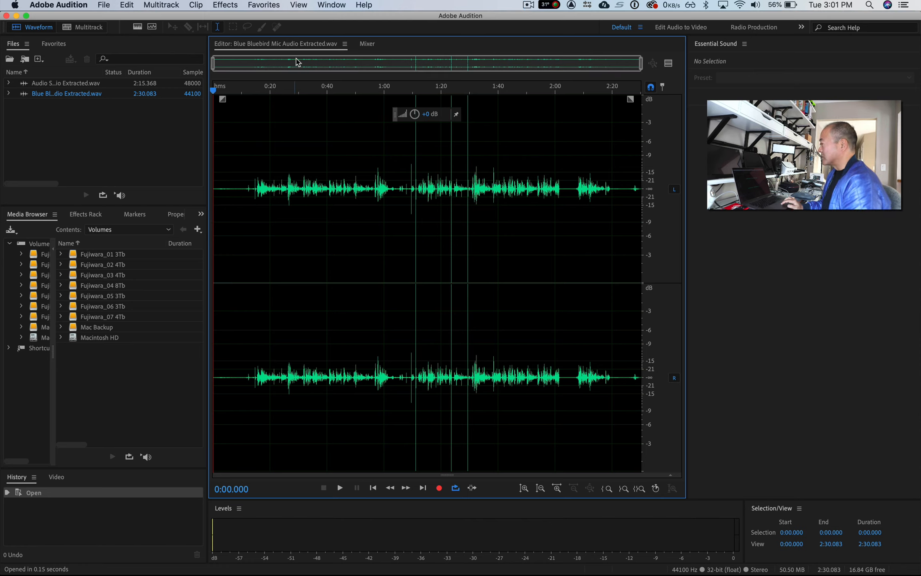
# - Apply a Hard Limiter with a maximum amplitude of -12 dB to the Bluebird mic recording
pyautogui.click(232, 6)
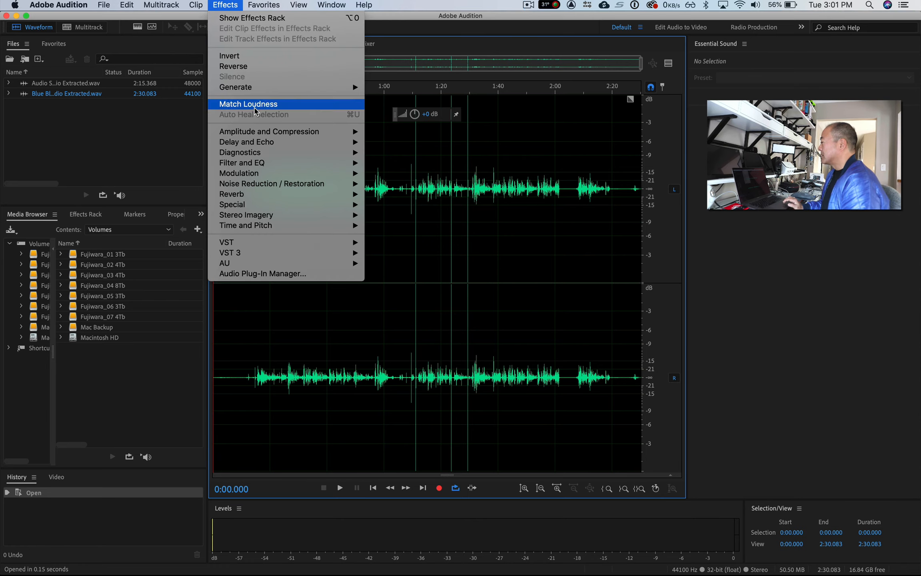
pyautogui.moveTo(259, 134)
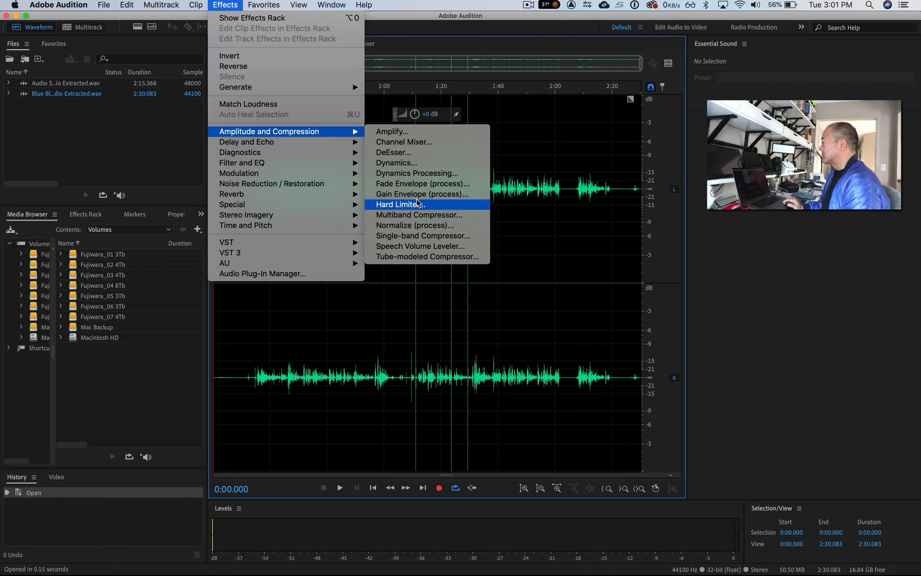
pyautogui.click(417, 205)
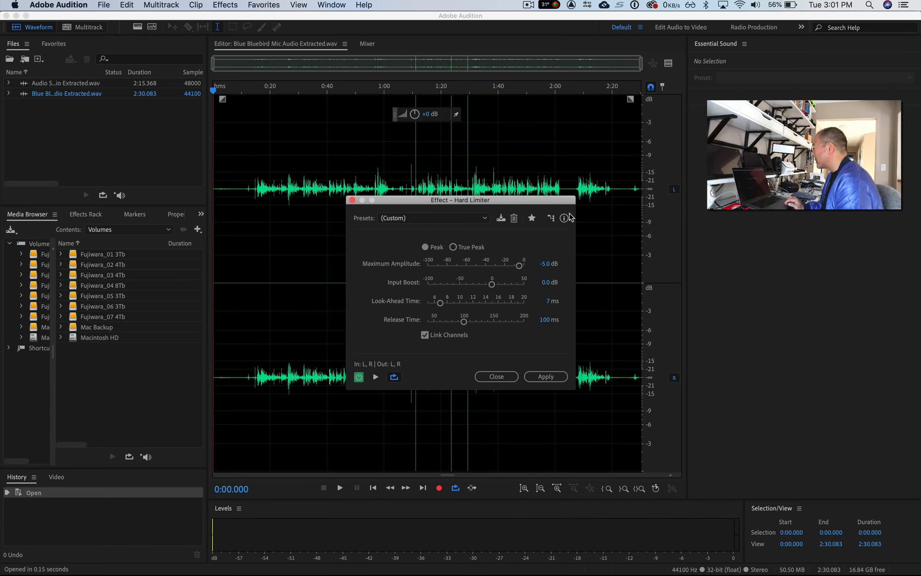
pyautogui.click(544, 263)
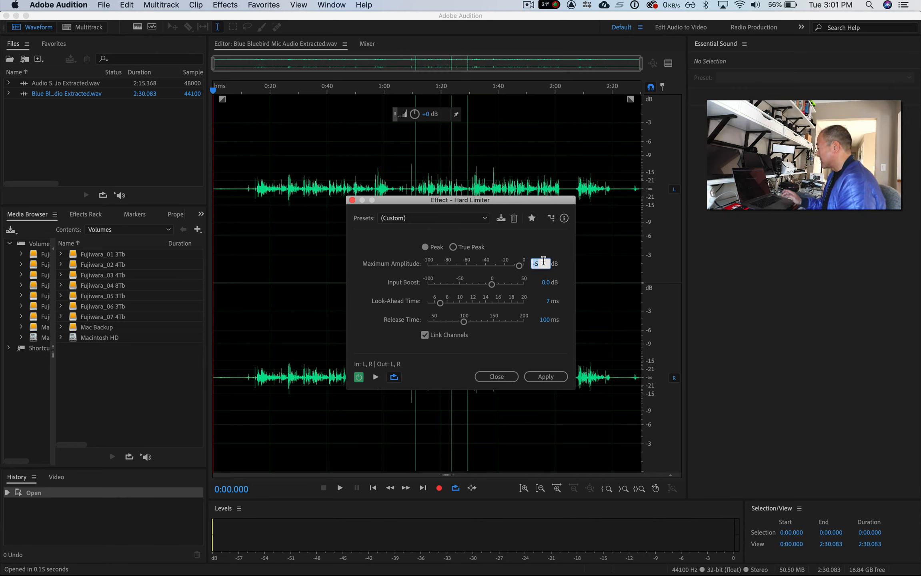
pyautogui.write('-12')
pyautogui.press('Return')
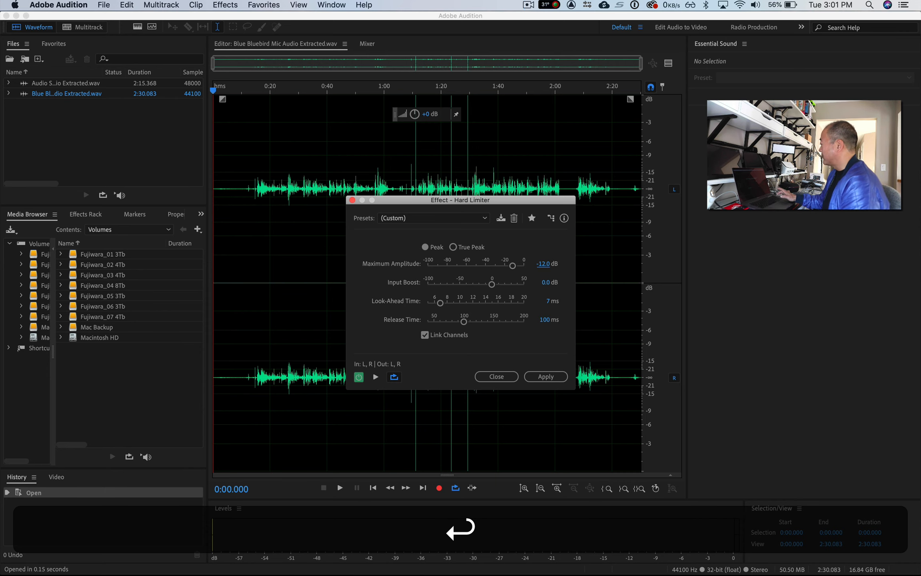
pyautogui.click(554, 377)
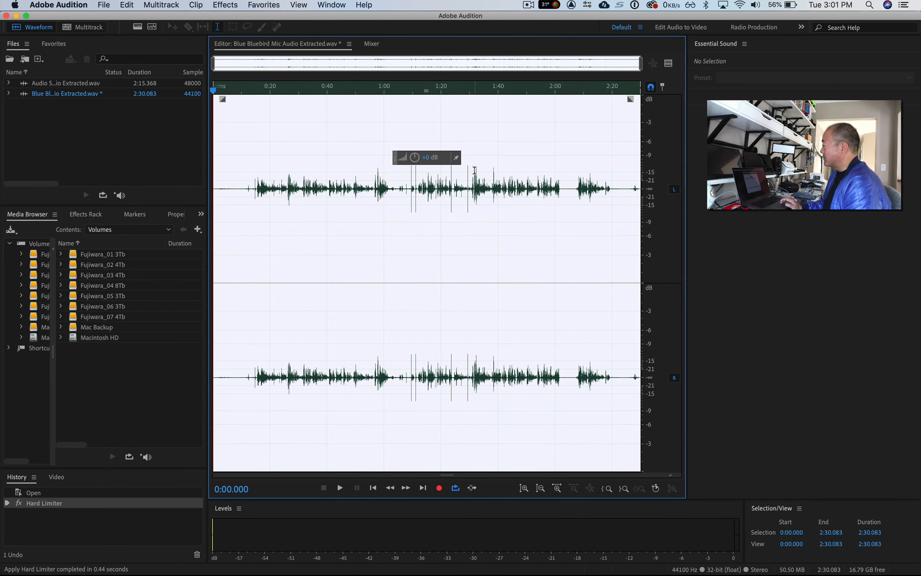
# - Normalize the whole Bluebird mic recording to 100%, with all channels normalized equally
pyautogui.click(227, 4)
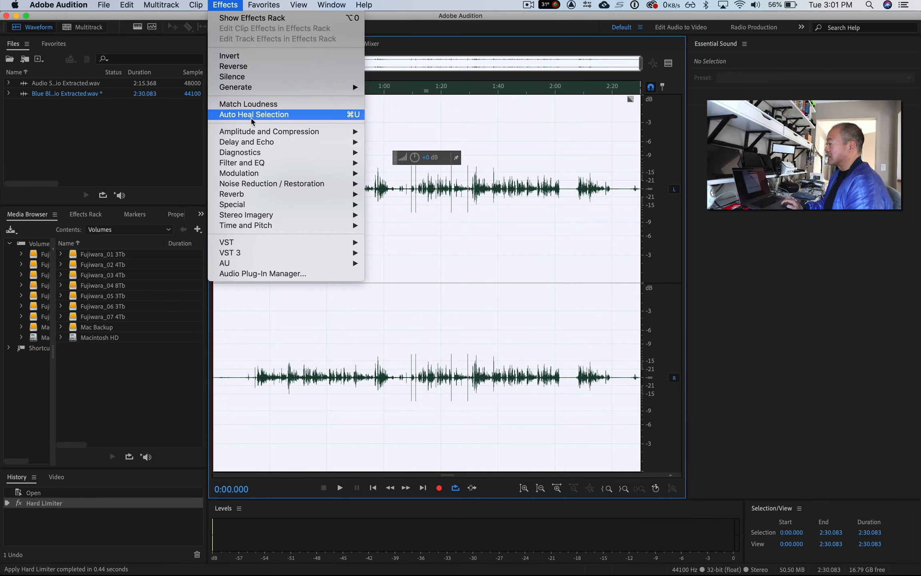
pyautogui.moveTo(256, 133)
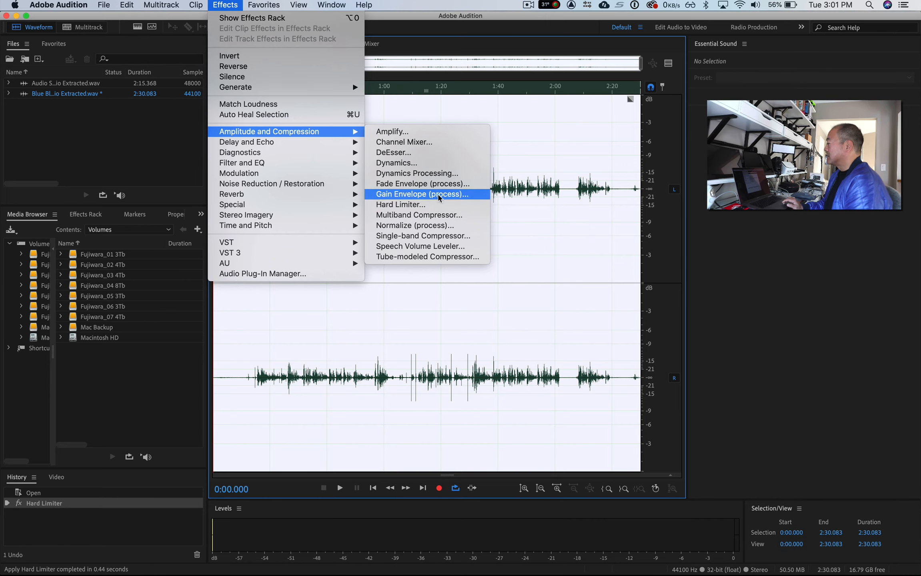
pyautogui.click(442, 226)
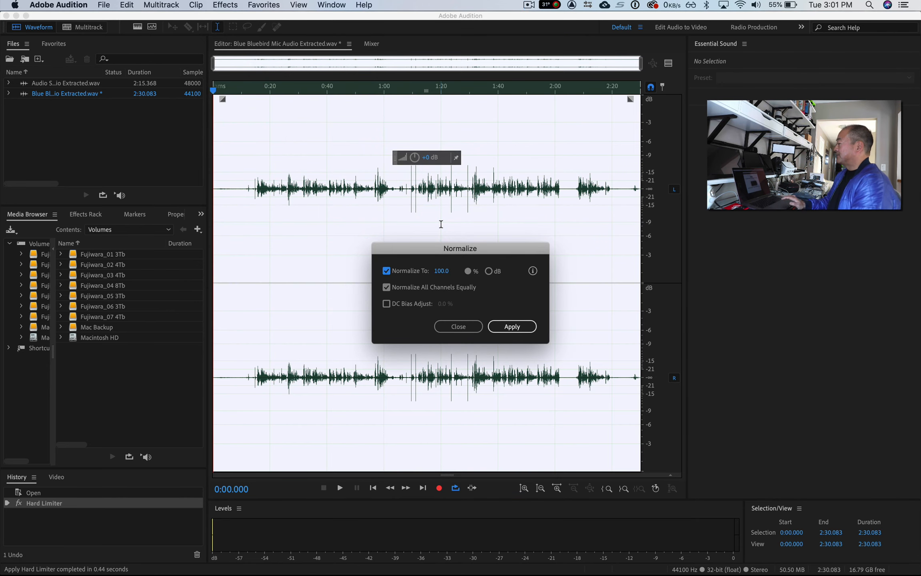
pyautogui.click(505, 325)
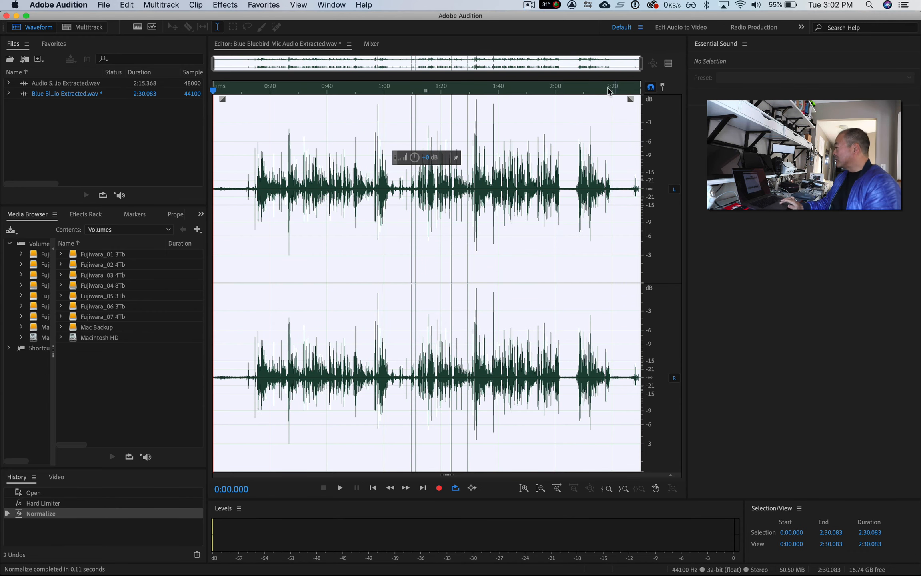
# - Play the quiet passage at about 2:03 to check its background noise, and clear the waveform selection
pyautogui.click(564, 92)
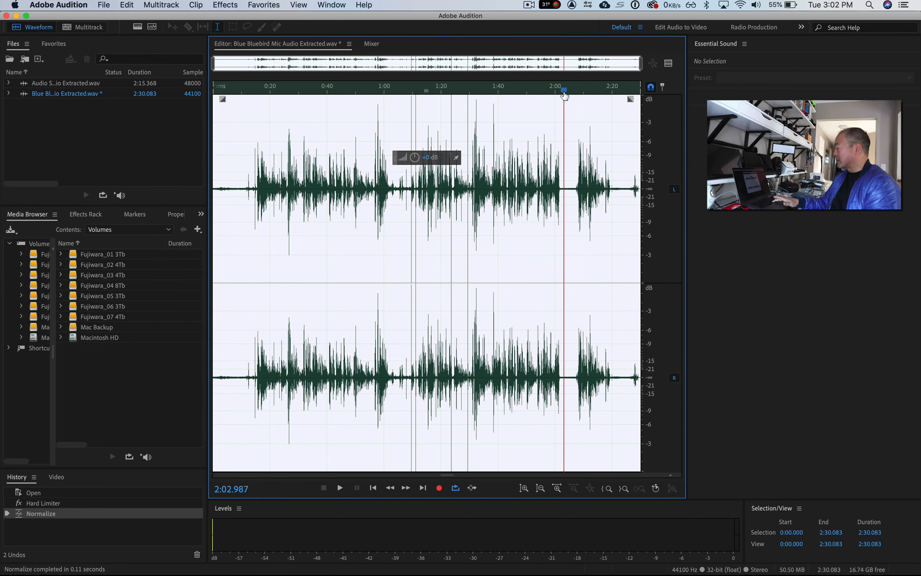
pyautogui.press('space')
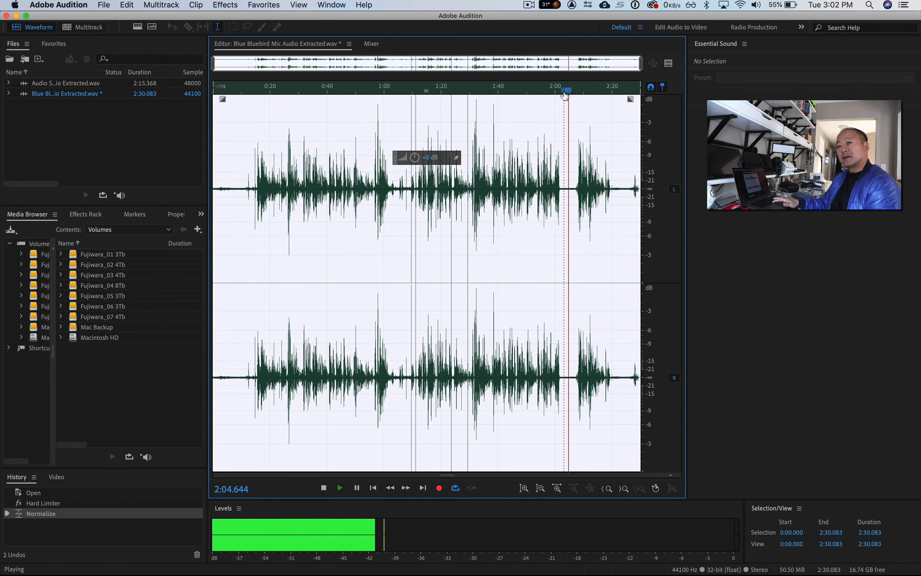
pyautogui.press('space')
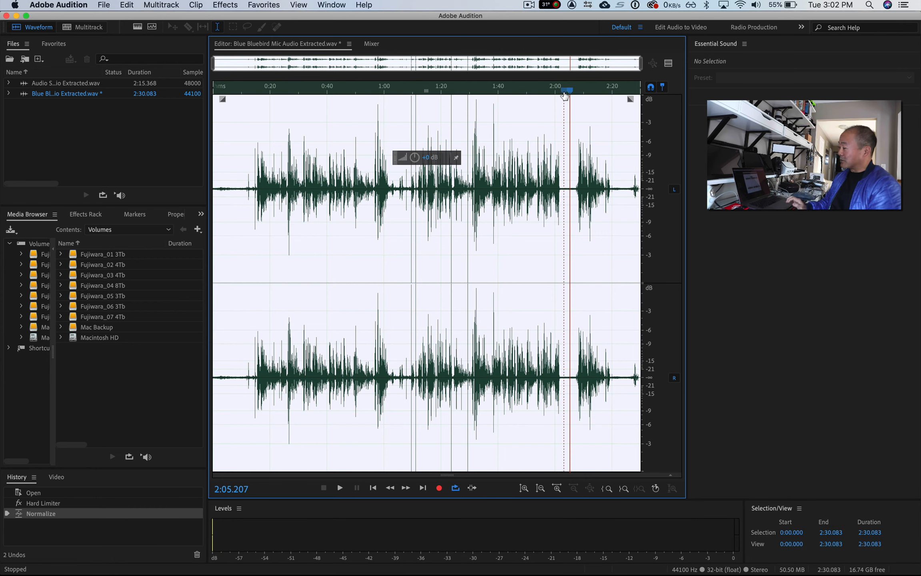
pyautogui.click(278, 97)
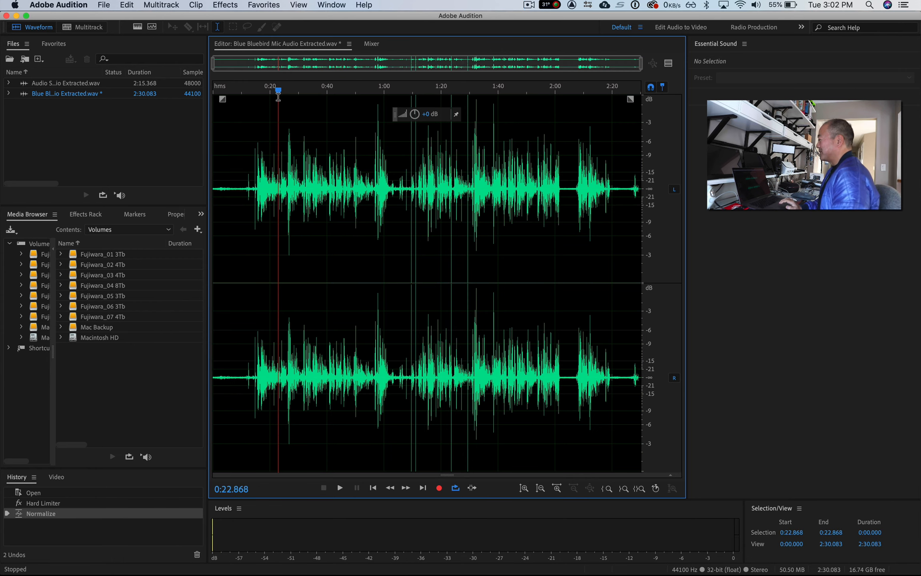
# - Save the processed Bluebird mic file and close both open audio files
pyautogui.press('super+s')
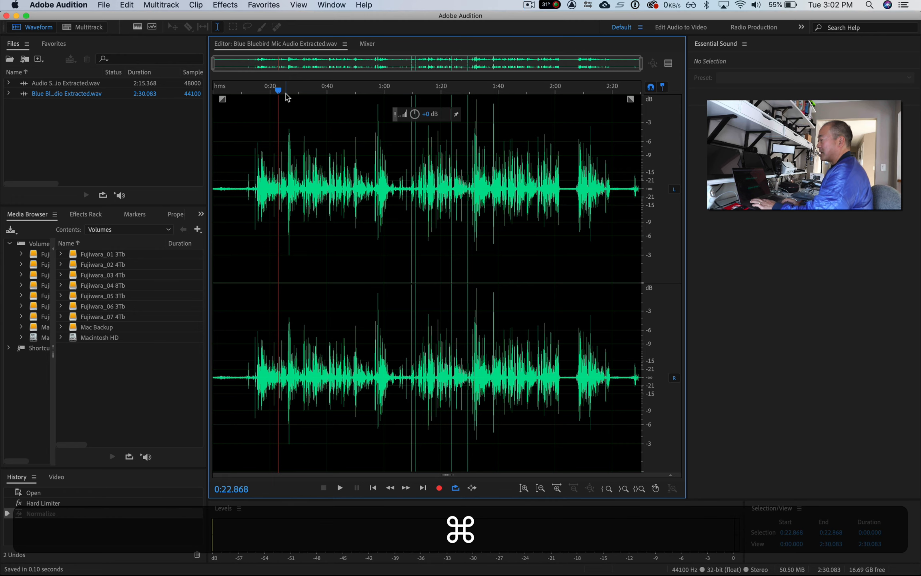
pyautogui.press('super+w')
pyautogui.press('super+w')
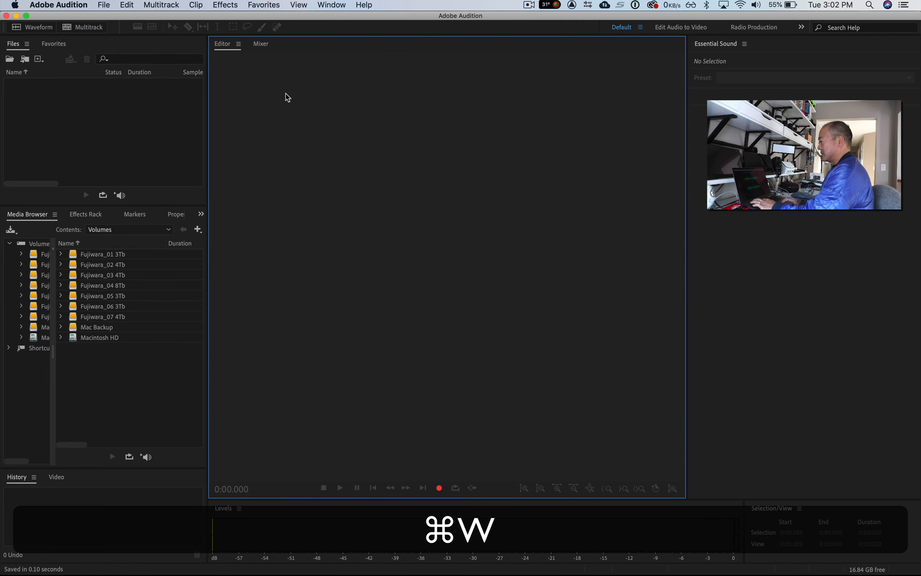
# - Switch to Premiere Pro and play the sequence from about 19 seconds to hear the refined Bluebird mic audio
pyautogui.press('super+Tab')
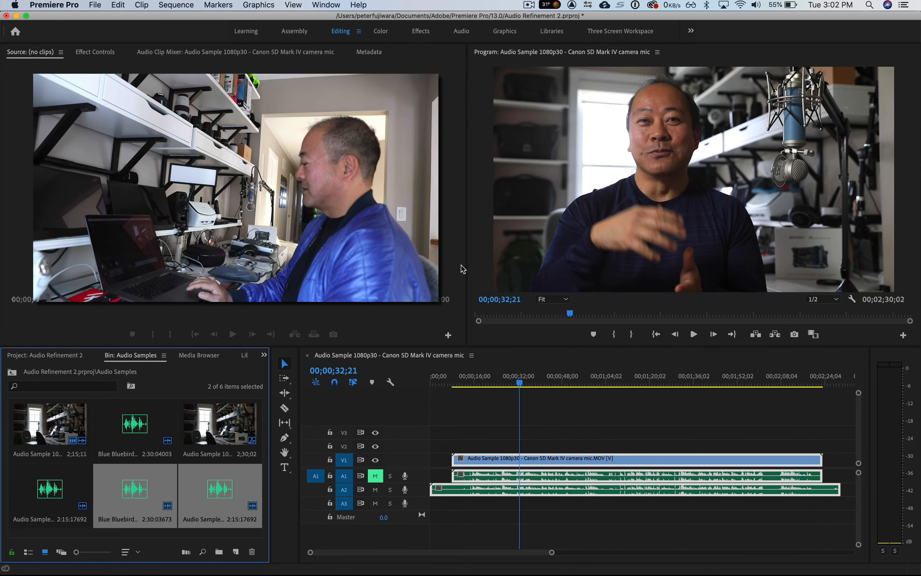
pyautogui.moveTo(520, 384); pyautogui.dragTo(483, 388)
pyautogui.press('space')
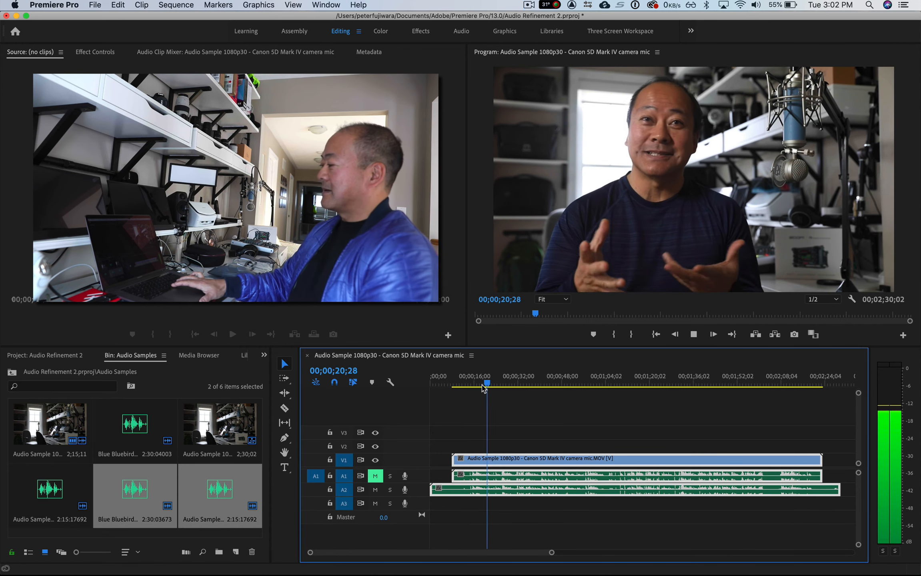
pyautogui.press('space')
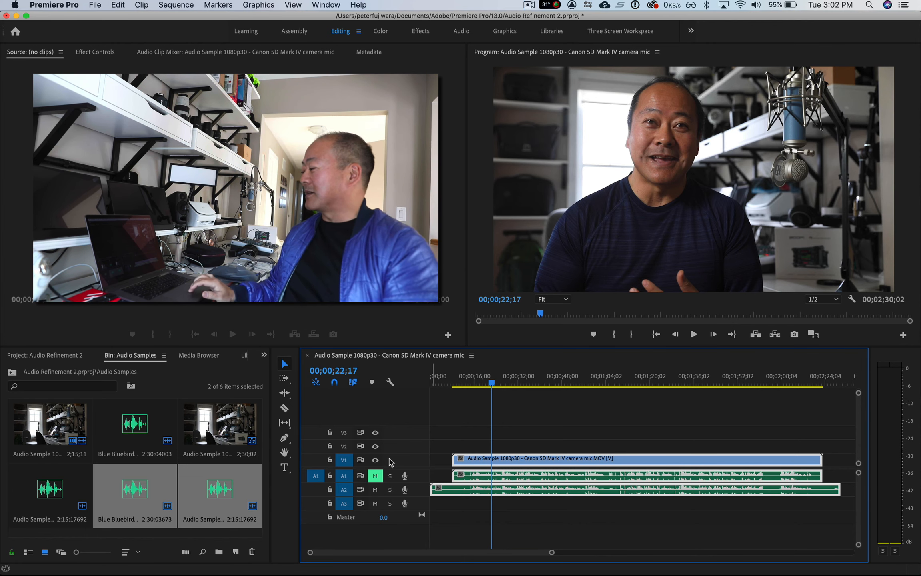
# - Unmute track A1, mute track A2, and play the sequence briefly to compare the camera mic audio
pyautogui.click(375, 478)
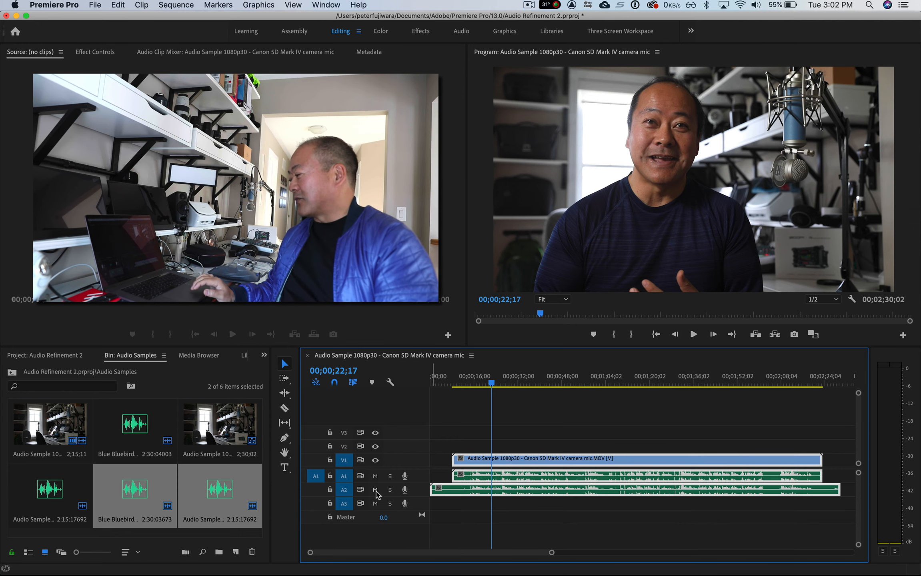
pyautogui.click(375, 491)
pyautogui.moveTo(491, 384); pyautogui.dragTo(473, 385)
pyautogui.press('space')
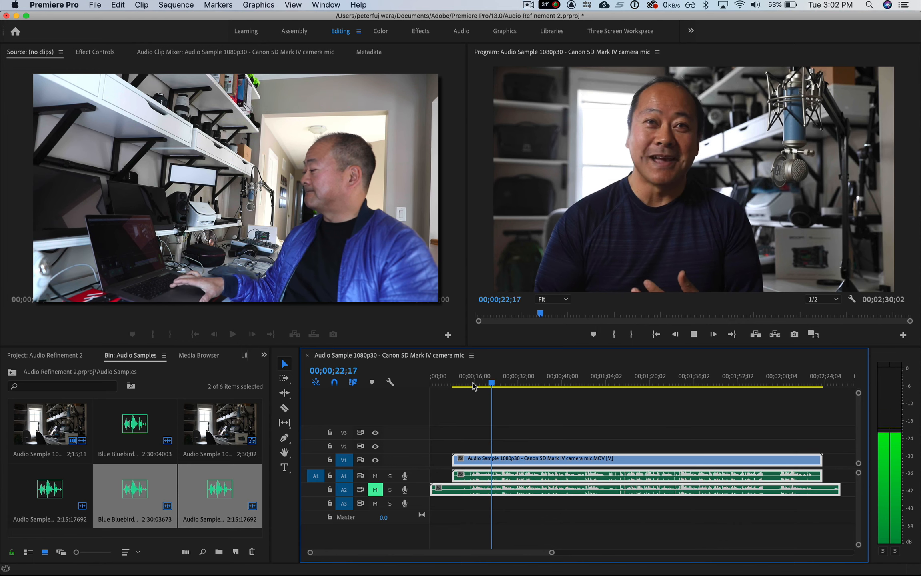
pyautogui.press('space')
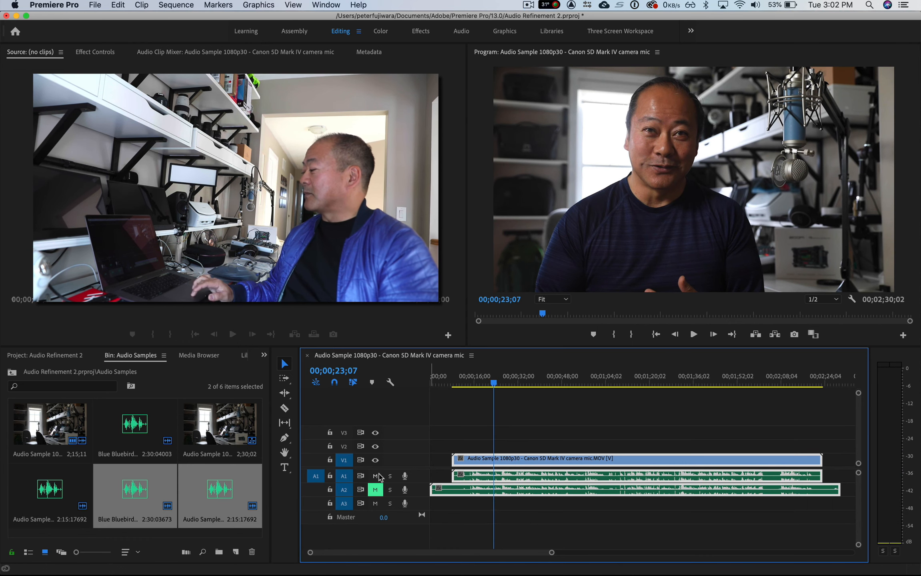
# - Mute track A1, unmute track A2, and play the Bluebird mic audio from about 16 seconds
pyautogui.click(375, 475)
pyautogui.click(377, 490)
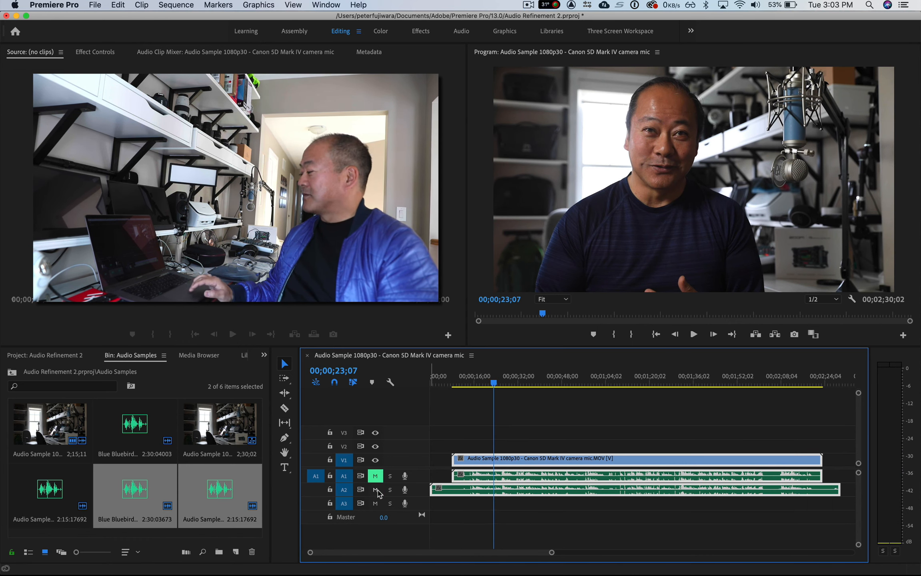
pyautogui.click(466, 382)
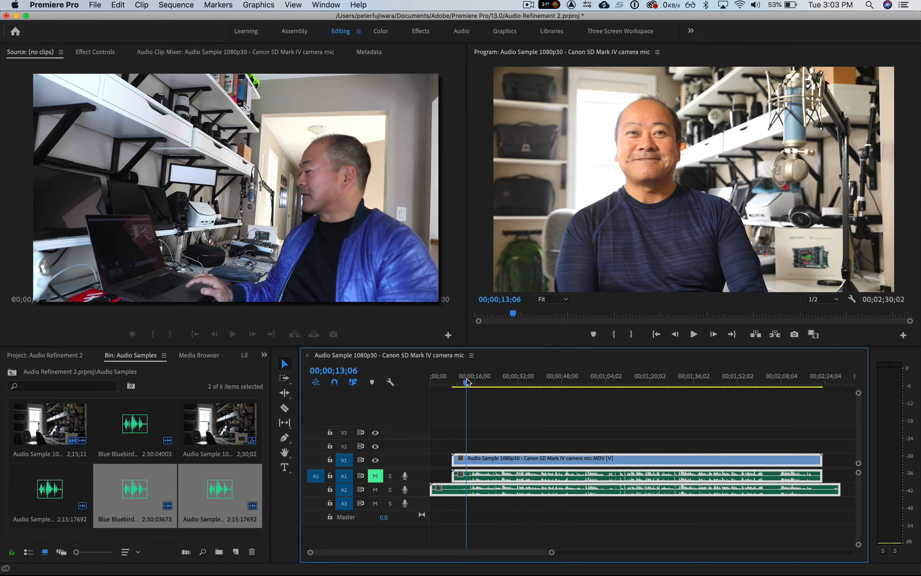
pyautogui.click(475, 384)
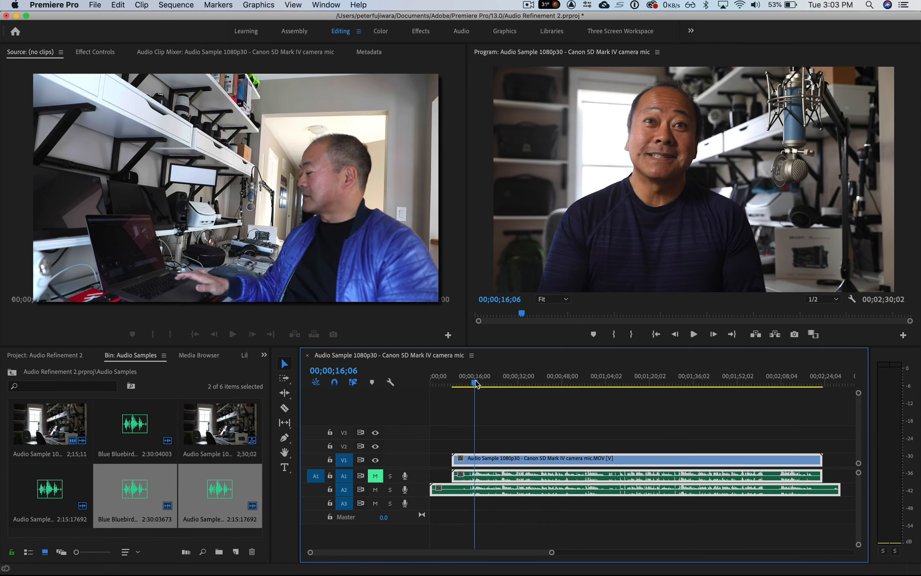
pyautogui.press('space')
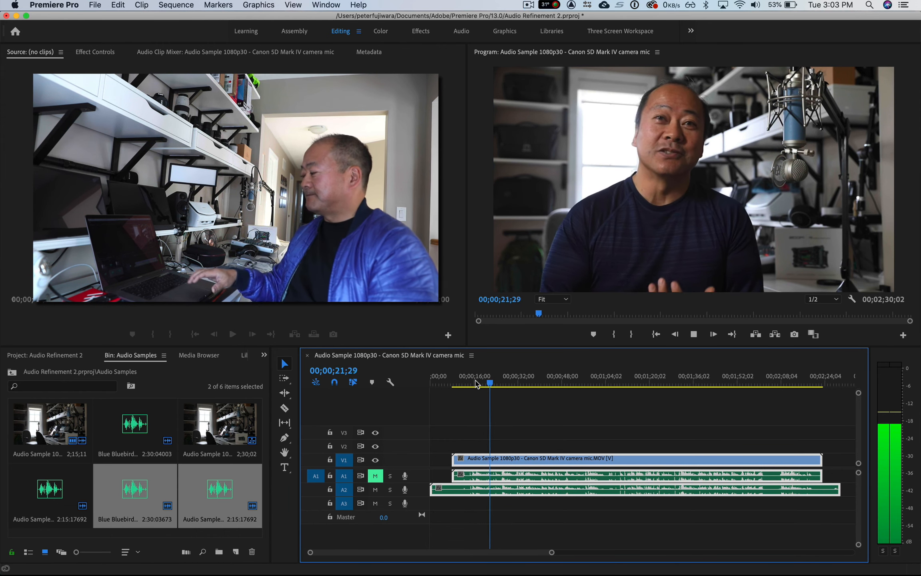
pyautogui.press('space')
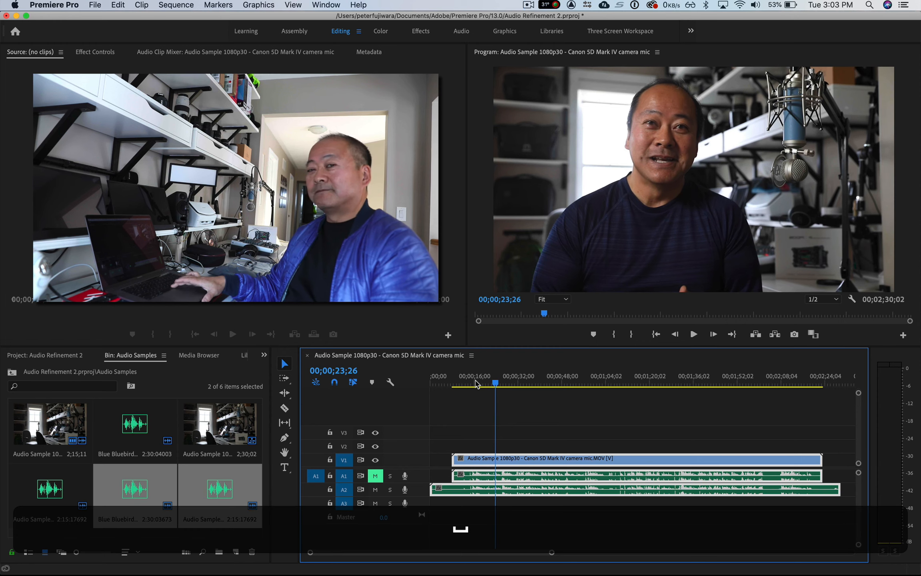